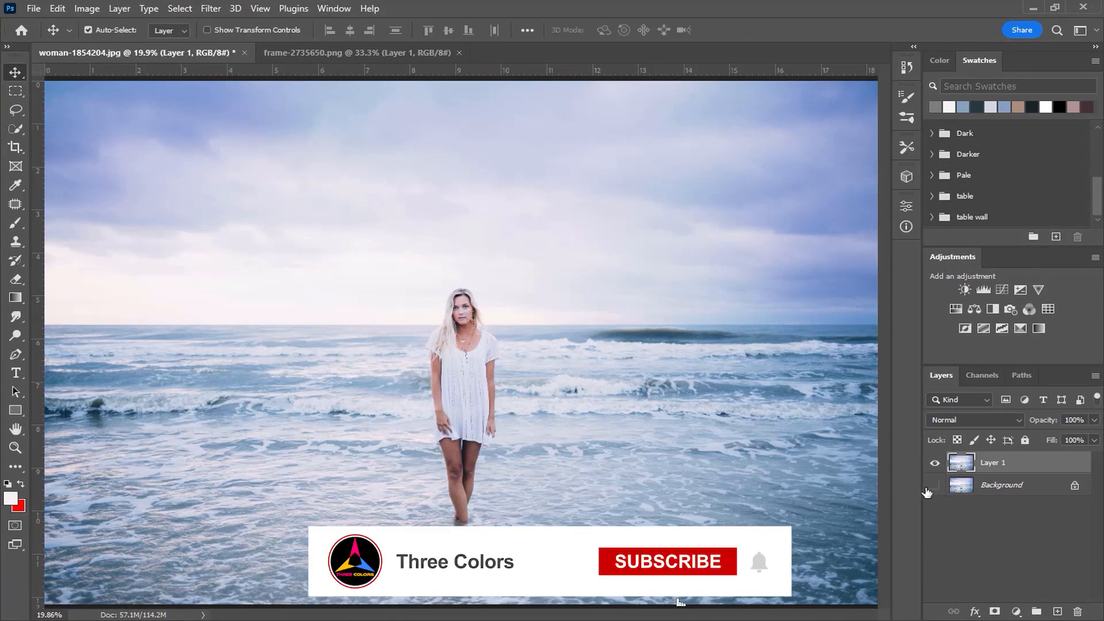
Convert Layer 1 for smart filters and open the Camera Raw Filter on it
{"action": "left_click", "coordinate": [210, 8]}
{"action": "left_click", "coordinate": [222, 46]}
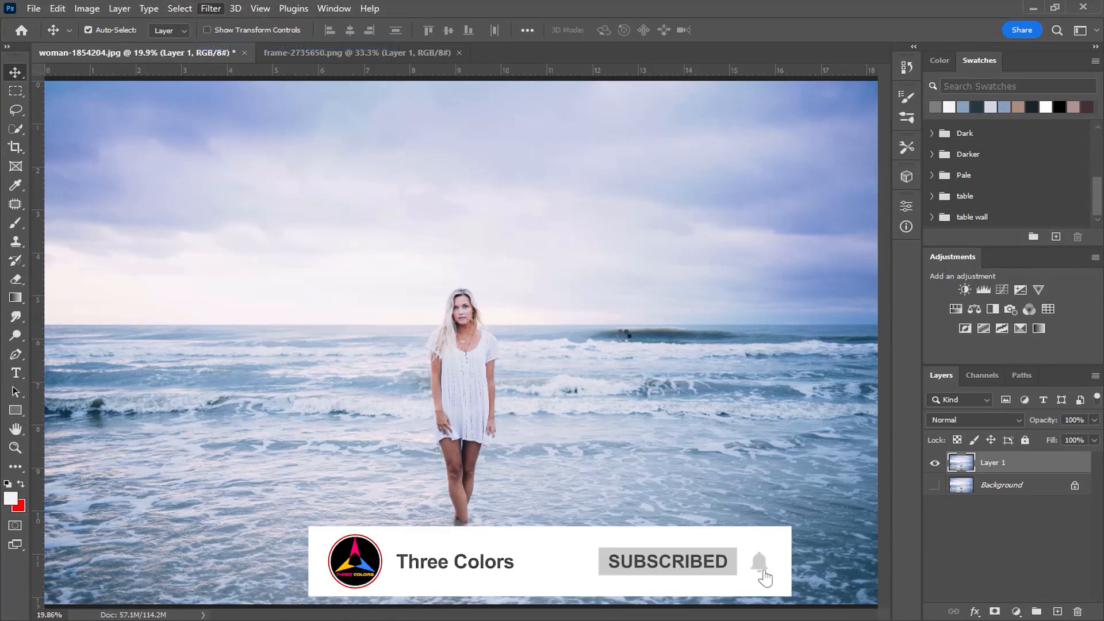
{"action": "left_click", "coordinate": [204, 8]}
{"action": "left_click", "coordinate": [257, 115]}
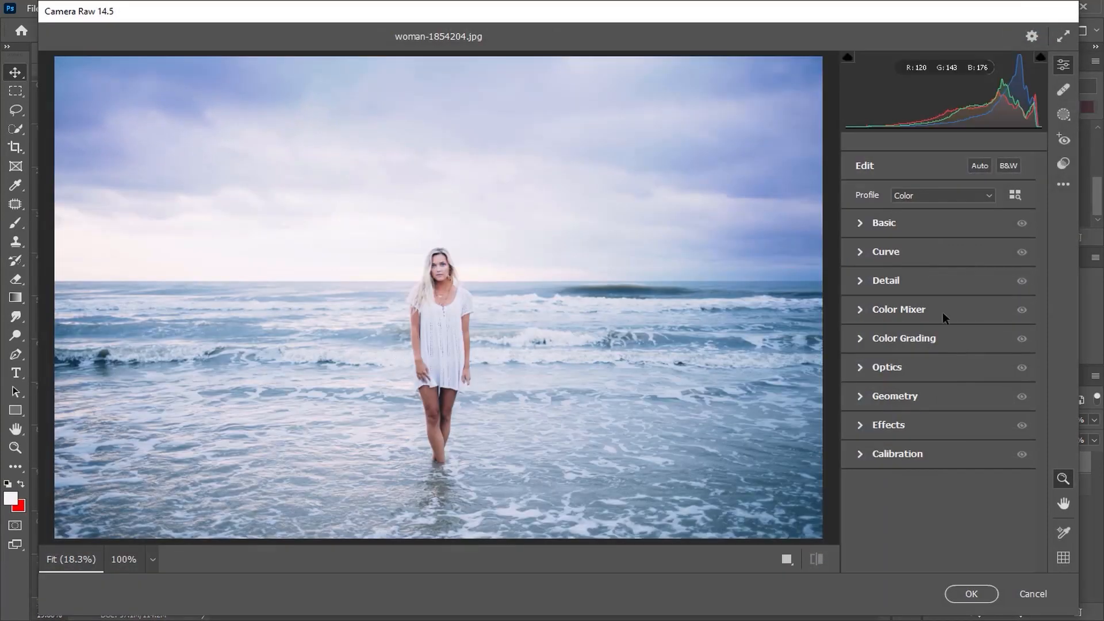
Apply the CN16 preset from the Style: Cinematic II group to the photo
{"action": "left_click", "coordinate": [1063, 165]}
{"action": "scroll", "coordinate": [950, 432], "scroll_direction": "down", "scroll_amount": 3}
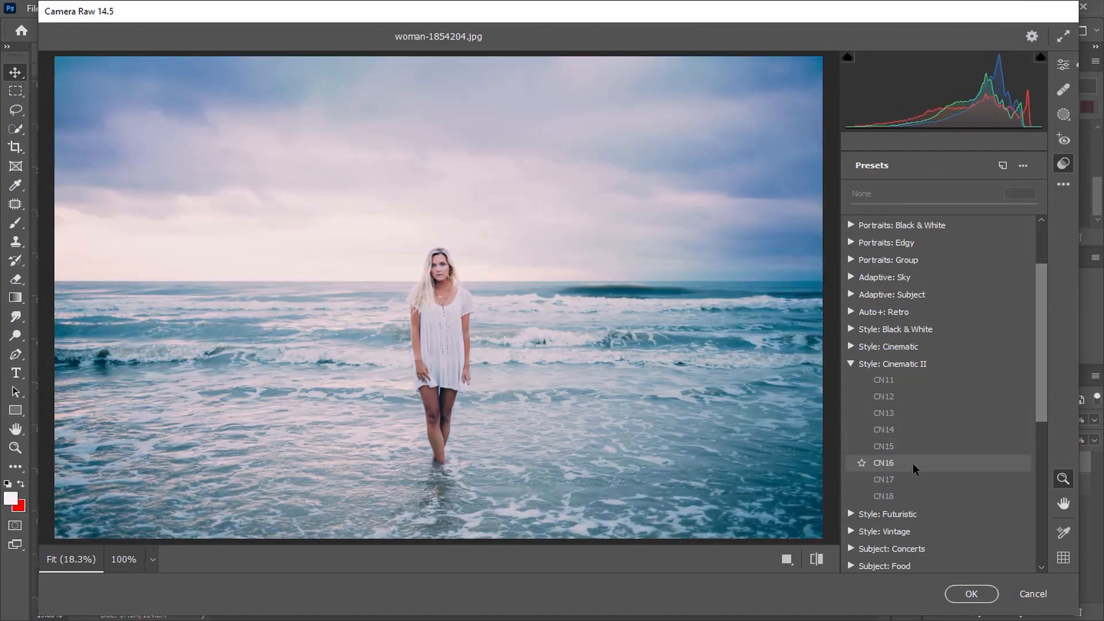
{"action": "left_click", "coordinate": [912, 463]}
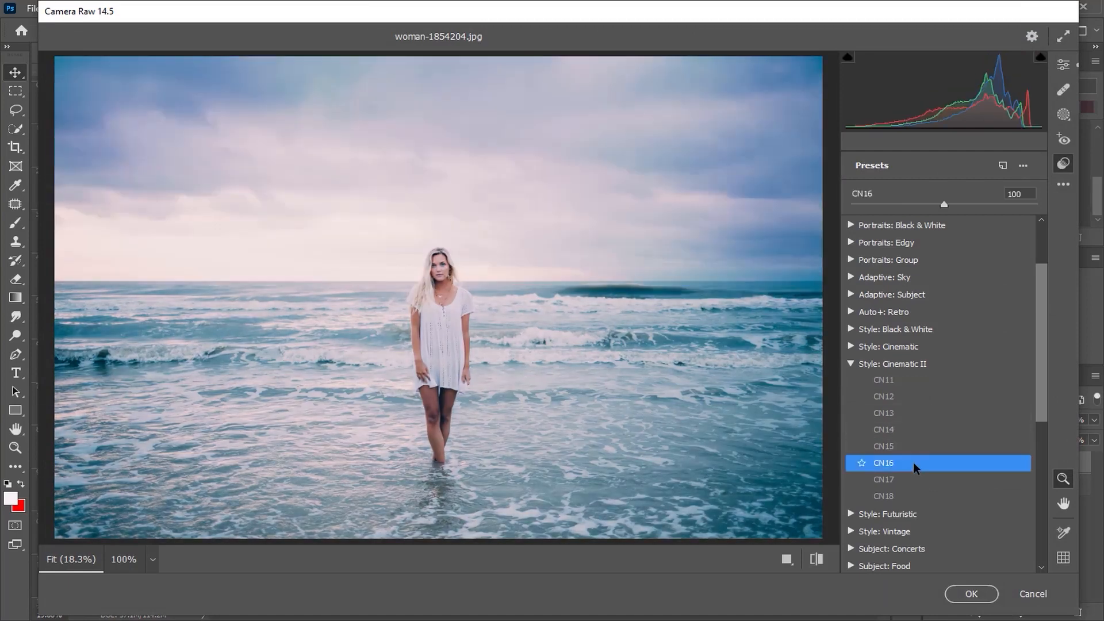
Cool the photo's white balance by setting Temperature to -3 and Tint to -4
{"action": "left_click", "coordinate": [1063, 65]}
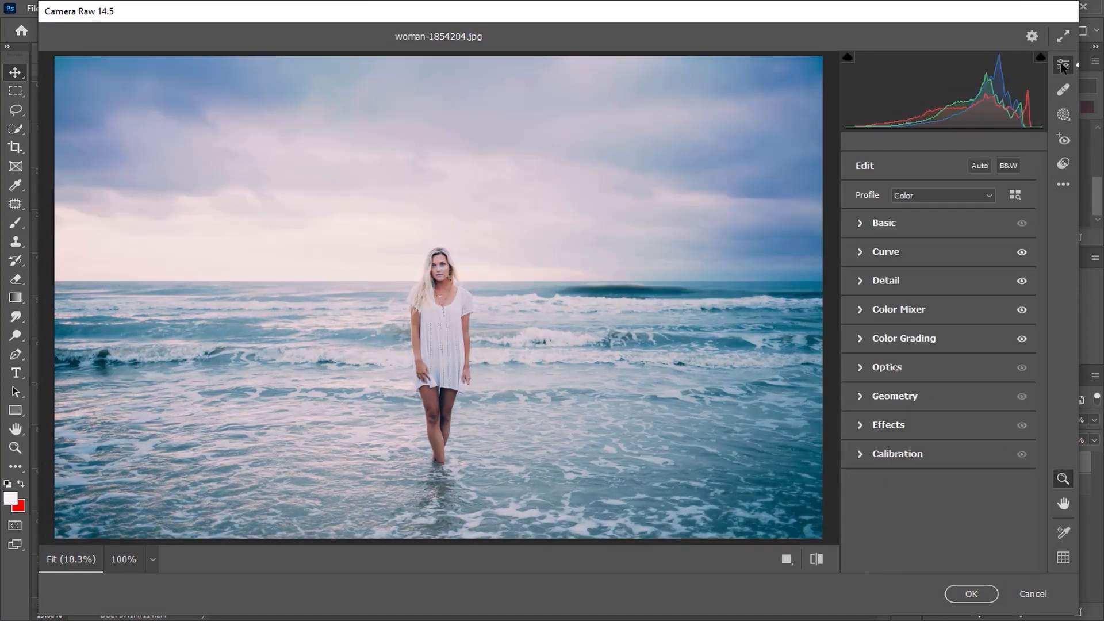
{"action": "left_click", "coordinate": [895, 234]}
{"action": "mouse_move", "coordinate": [939, 240]}
{"action": "left_mouse_down"}
{"action": "mouse_move", "coordinate": [899, 247]}
{"action": "mouse_move", "coordinate": [930, 246]}
{"action": "mouse_move", "coordinate": [934, 261]}
{"action": "mouse_move", "coordinate": [937, 244]}
{"action": "left_mouse_up"}
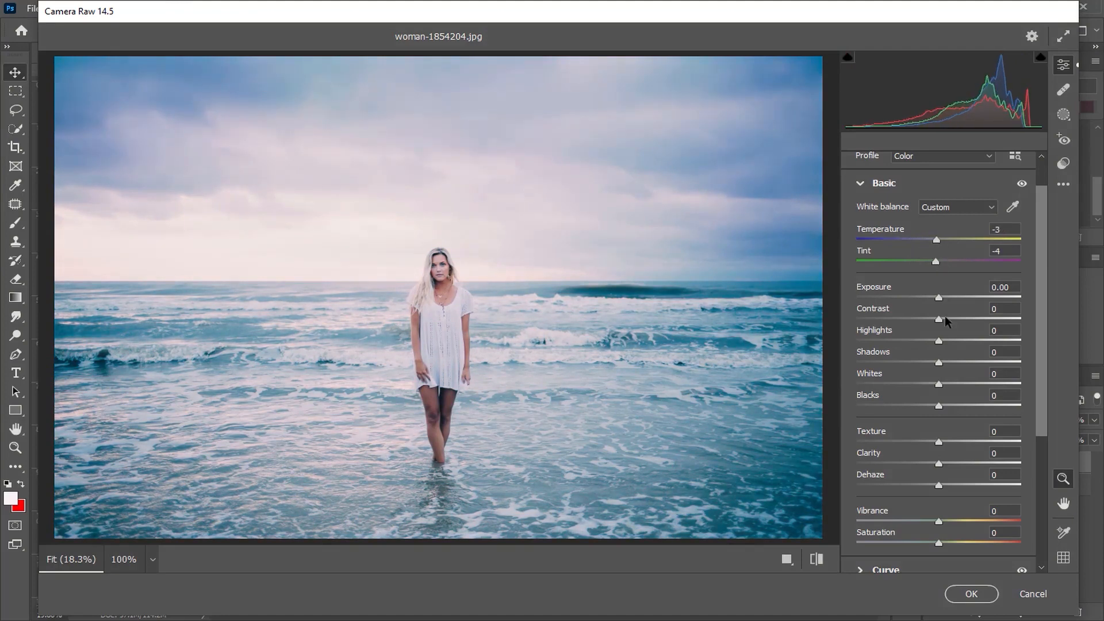
Set Exposure to -0.20, Contrast to +3, Highlights to -24, Shadows to +15, Whites to -23 and Blacks to +36, and raise Texture
{"action": "left_click_drag", "start_coordinate": [942, 300], "coordinate": [969, 409]}
{"action": "left_click", "coordinate": [1000, 431]}
{"action": "type", "text": "22"}
{"action": "key", "text": "Return"}
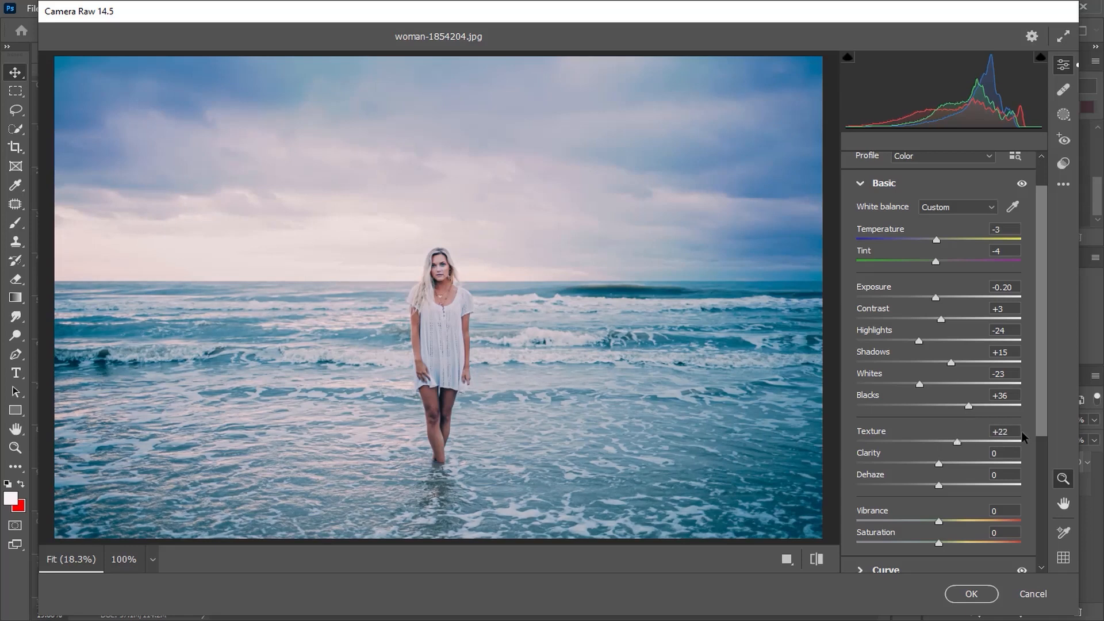
{"action": "type", "text": "10"}
{"action": "double_click", "coordinate": [1000, 431]}
{"action": "type", "text": "55"}
{"action": "left_click", "coordinate": [893, 183]}
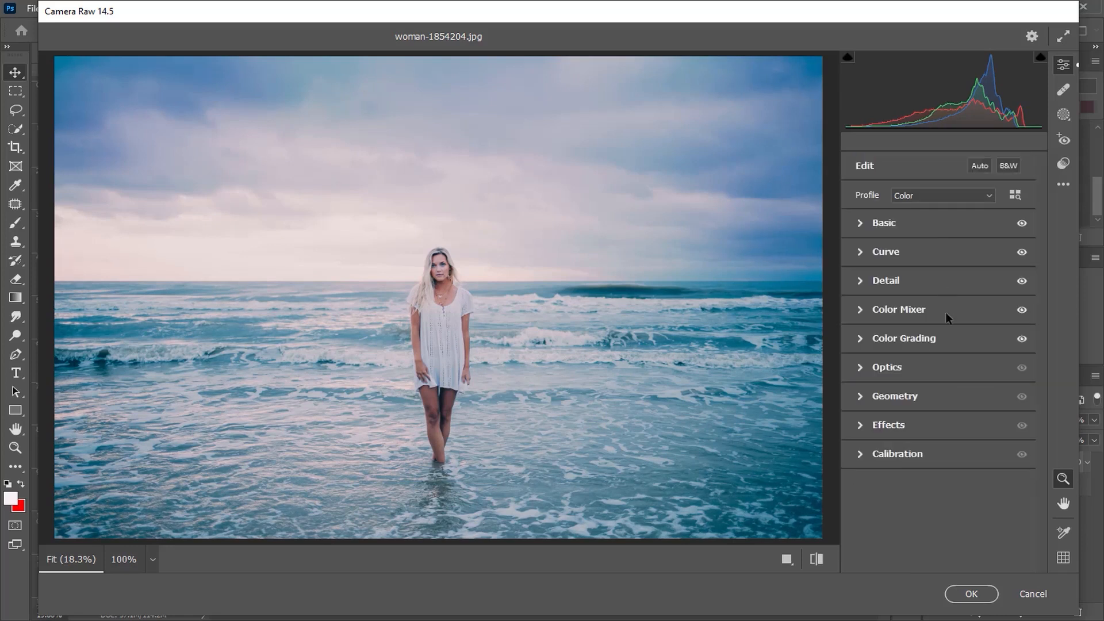
Brighten the woman's skin by setting the Color Mixer luminance of Reds to +1 and Oranges to +37, checking the skin up close
{"action": "left_click", "coordinate": [916, 319]}
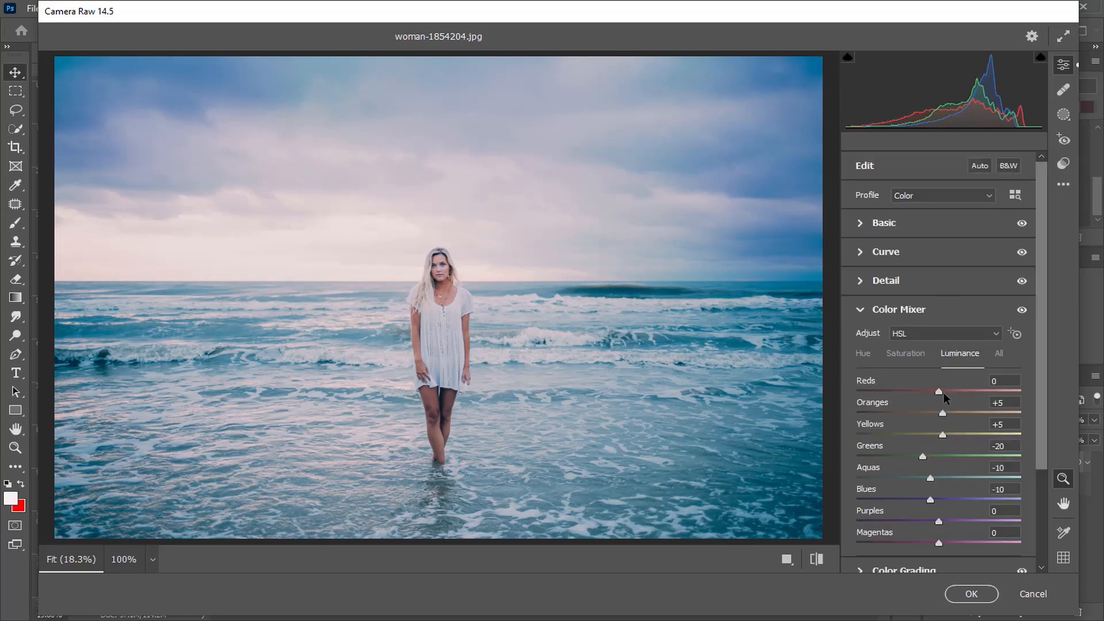
{"action": "mouse_move", "coordinate": [943, 392]}
{"action": "left_mouse_down"}
{"action": "mouse_move", "coordinate": [964, 394]}
{"action": "mouse_move", "coordinate": [947, 394]}
{"action": "left_mouse_up"}
{"action": "left_click_drag", "start_coordinate": [942, 413], "coordinate": [978, 422]}
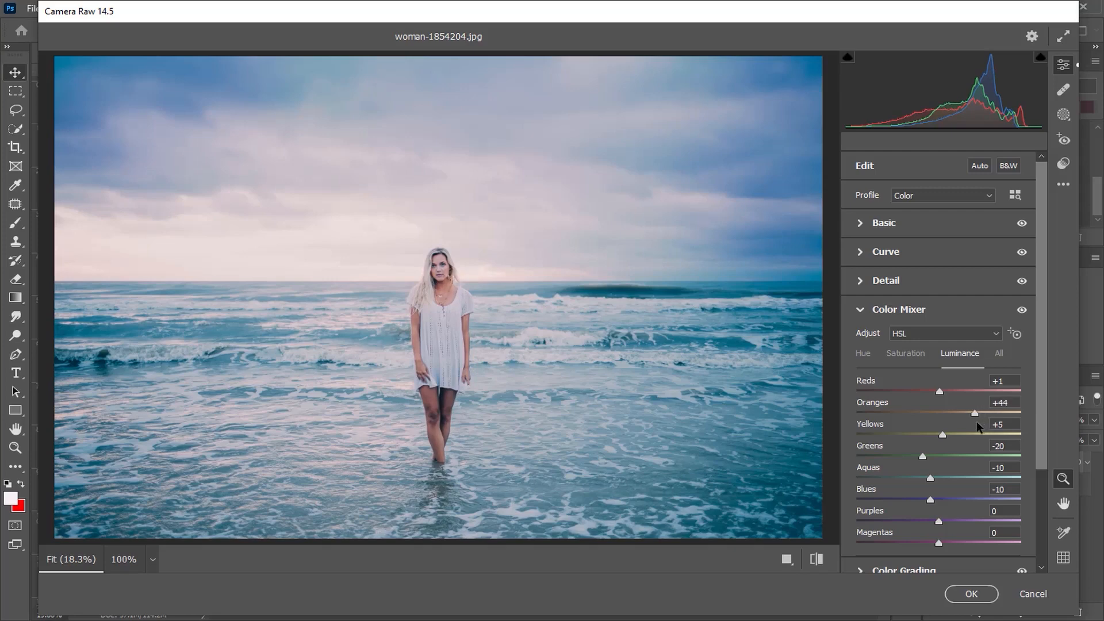
{"action": "left_click", "coordinate": [411, 442]}
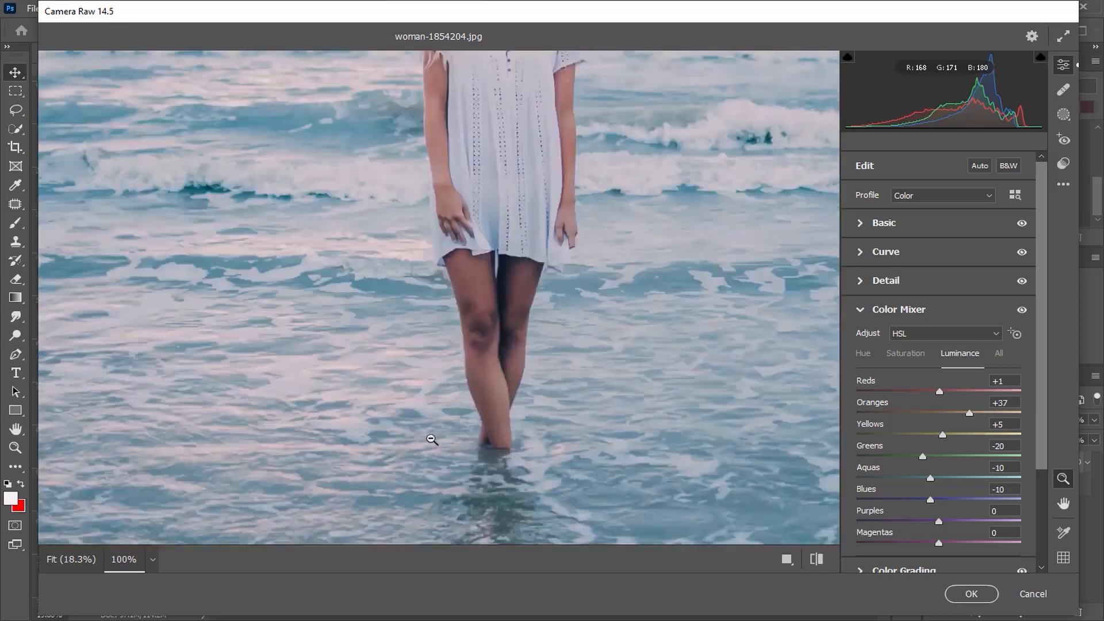
{"action": "key", "text": "space"}
{"action": "left_click_drag", "start_coordinate": [619, 366], "coordinate": [583, 501]}
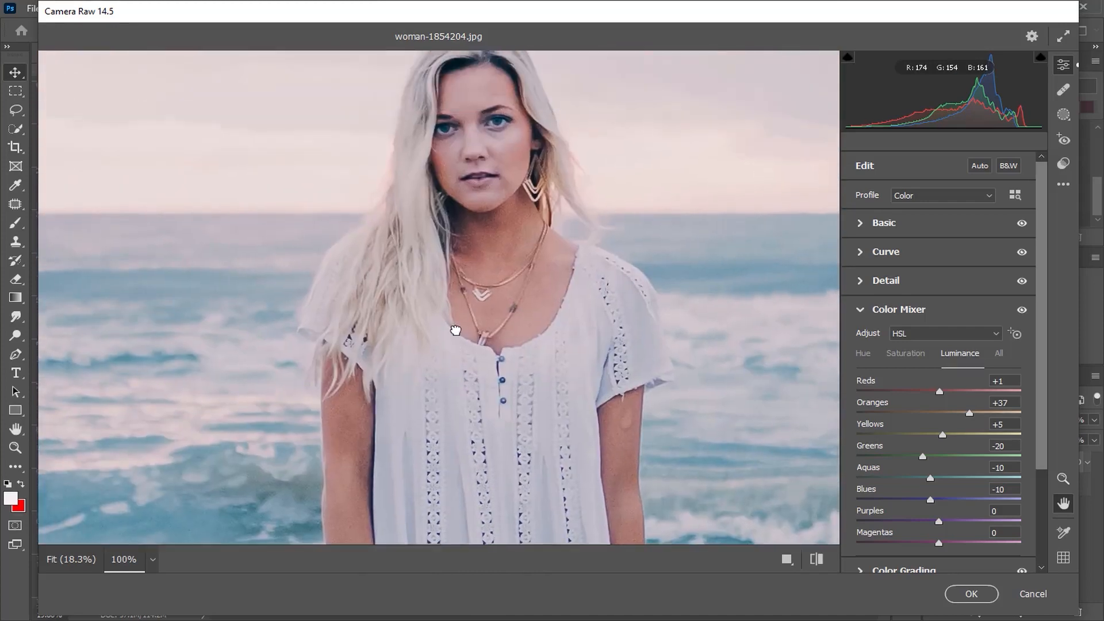
{"action": "left_click", "coordinate": [455, 330]}
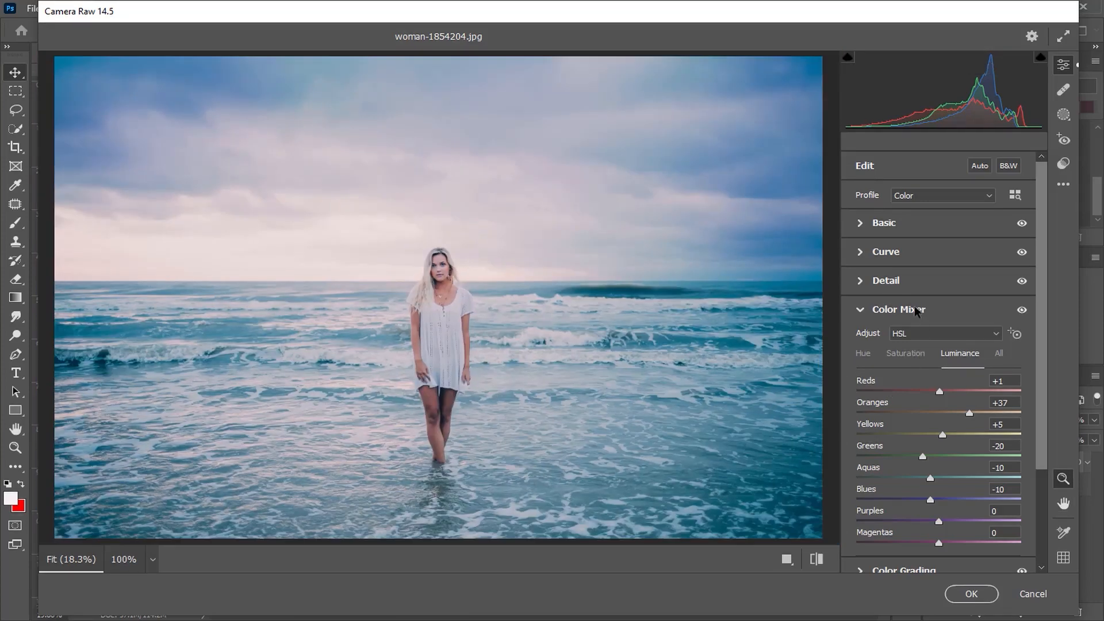
{"action": "left_click", "coordinate": [916, 310]}
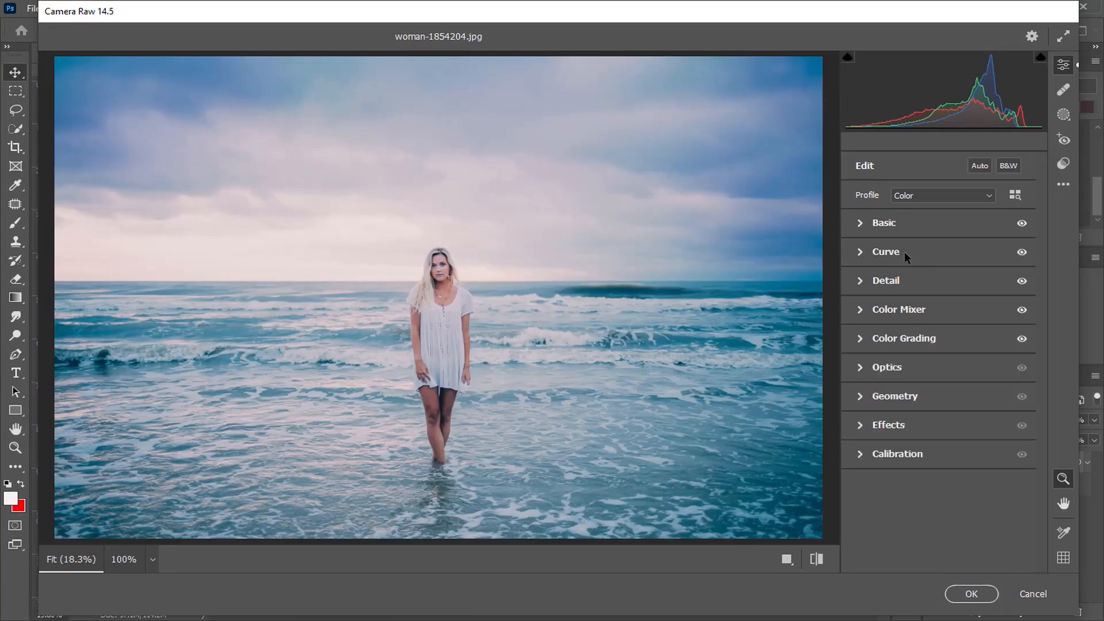
Shape the parametric curve with Highlights +21, Lights +8, Darks -4 and Shadows -31
{"action": "left_click", "coordinate": [903, 251]}
{"action": "left_click_drag", "start_coordinate": [938, 493], "coordinate": [946, 566]}
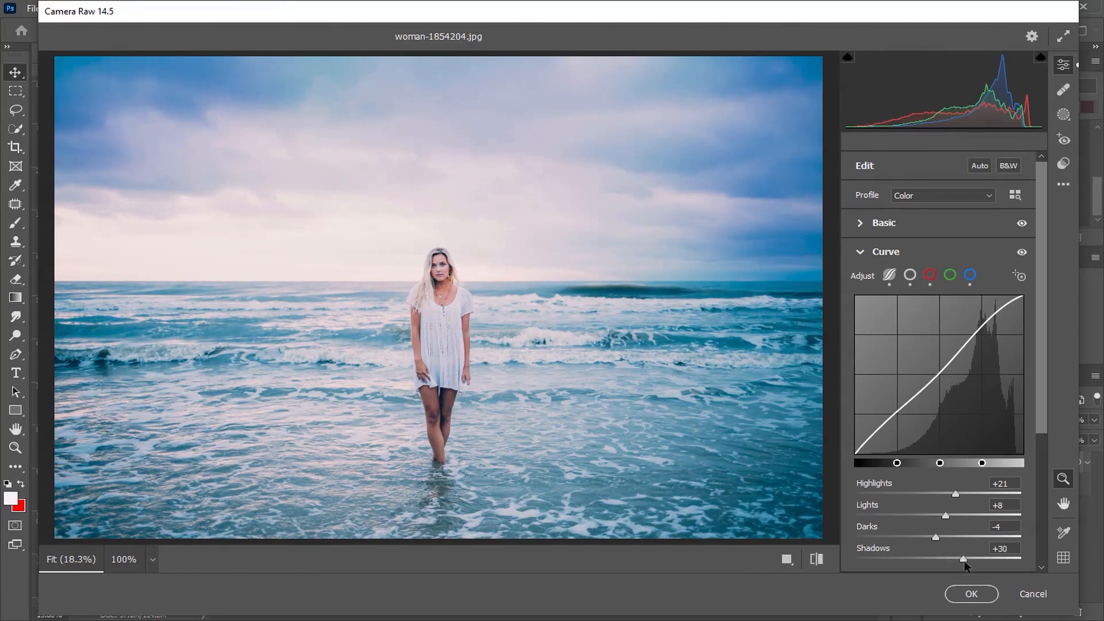
{"action": "left_click_drag", "start_coordinate": [915, 560], "coordinate": [914, 561]}
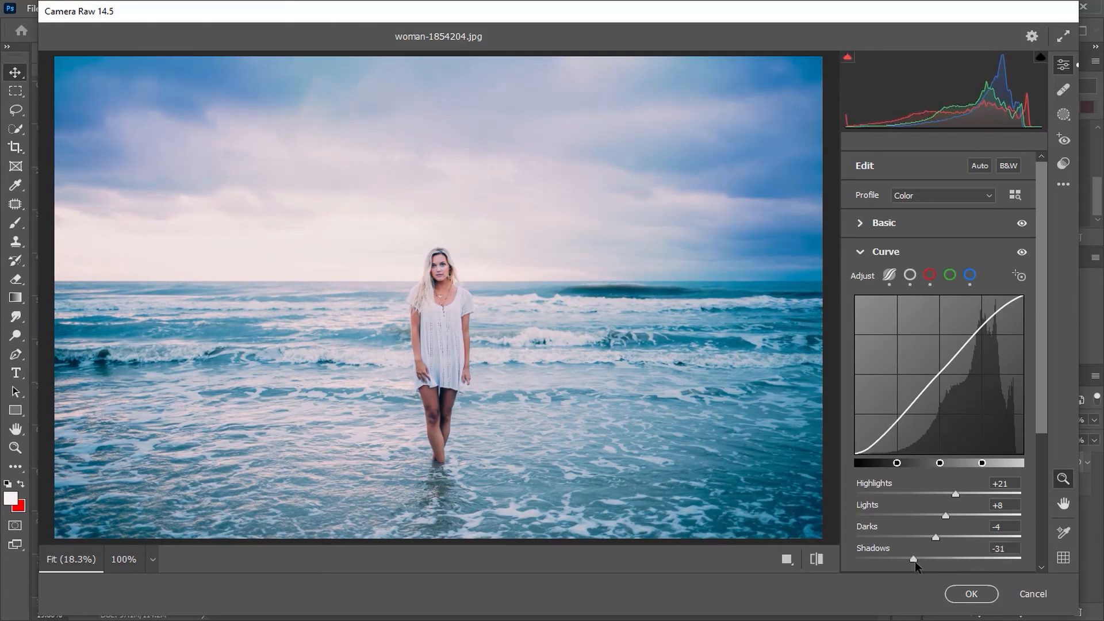
{"action": "left_click", "coordinate": [862, 255]}
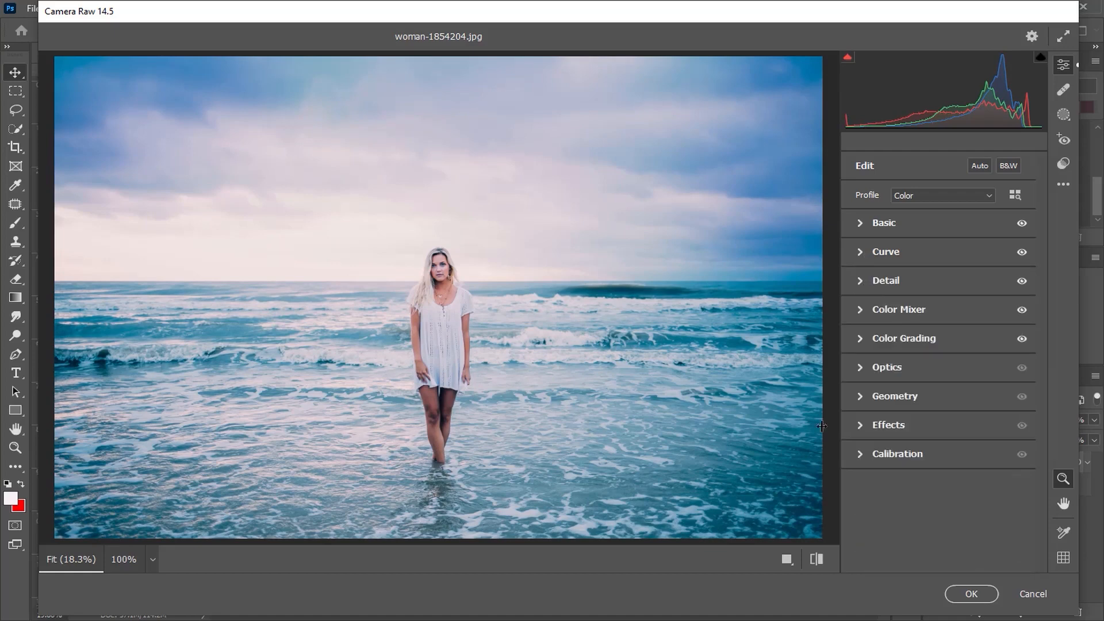
{"action": "left_click", "coordinate": [822, 561]}
{"action": "left_click", "coordinate": [905, 255]}
{"action": "left_click", "coordinate": [906, 254]}
Set Sharpening to 0 and Noise Reduction to 10, and apply the Camera Raw edits to the layer
{"action": "left_click", "coordinate": [900, 281]}
{"action": "left_click", "coordinate": [978, 304]}
{"action": "type", "text": "0"}
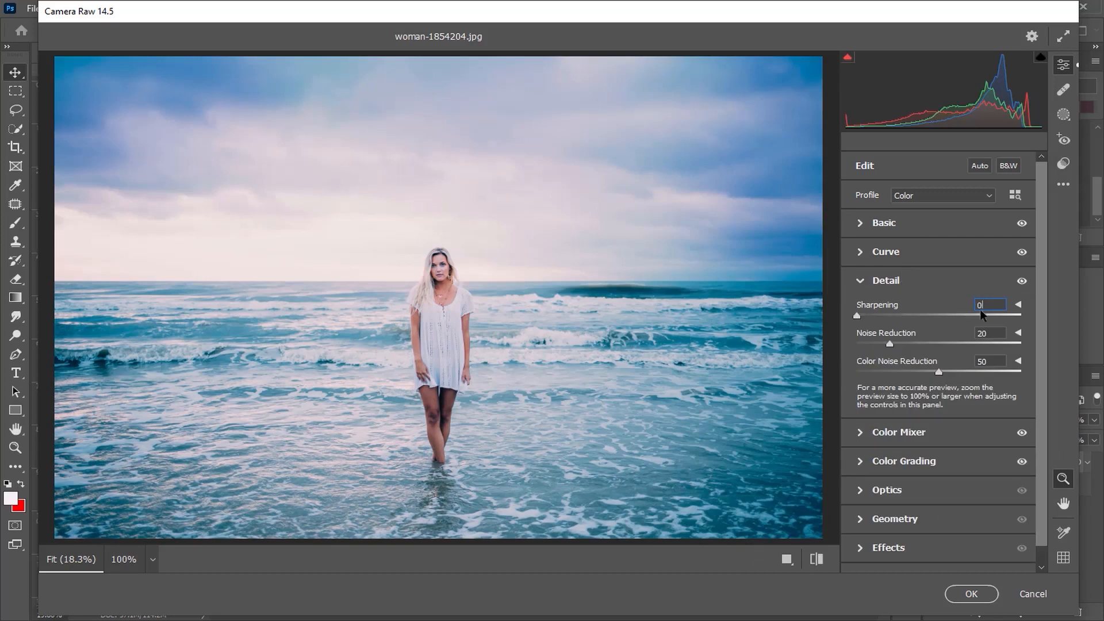
{"action": "left_click", "coordinate": [999, 334]}
{"action": "type", "text": "10"}
{"action": "left_click", "coordinate": [979, 598]}
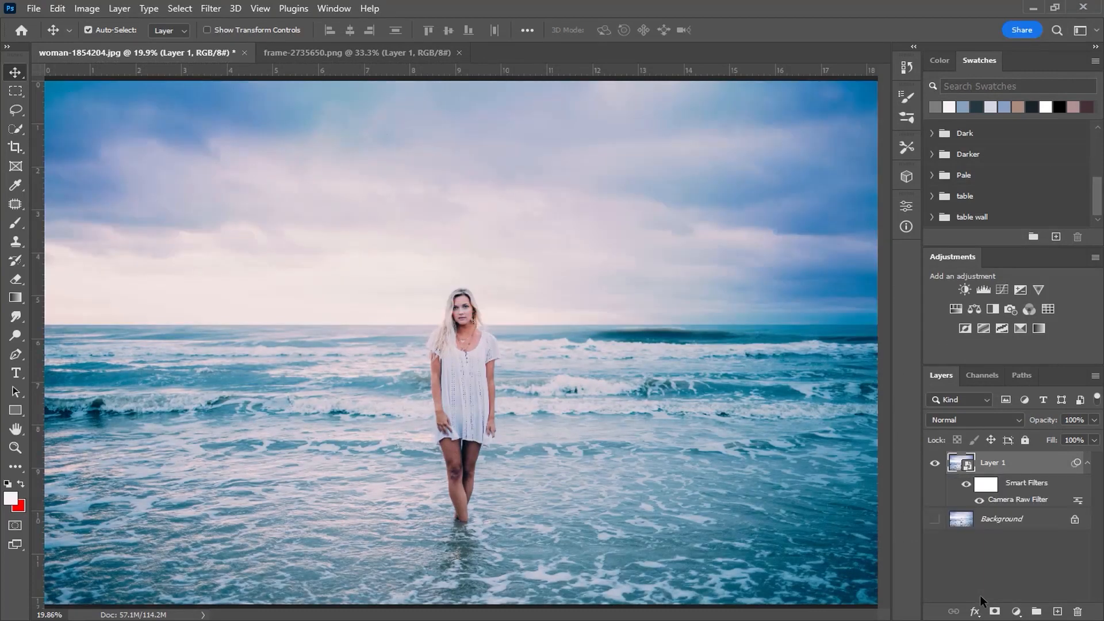
Show the Background layer and compare it with the edited Layer 1
{"action": "left_click", "coordinate": [935, 519]}
{"action": "left_click", "coordinate": [934, 463]}
{"action": "left_click", "coordinate": [934, 462]}
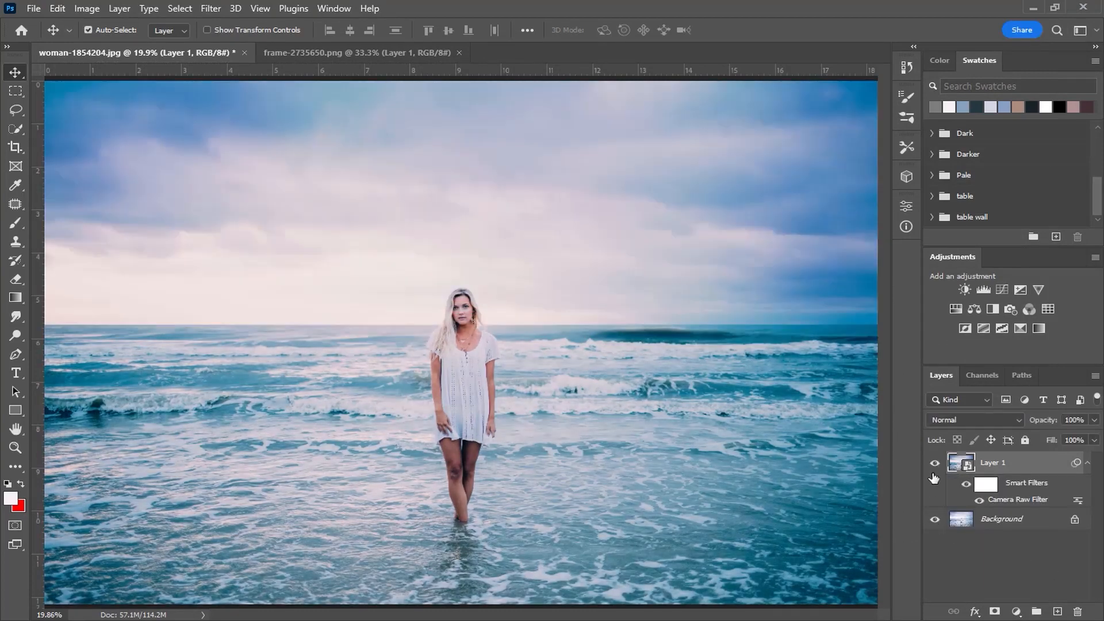
Bring the hand-held frame from frame-2735650.png into the beach photo over the woman and convert it for smart filters
{"action": "left_click", "coordinate": [371, 53]}
{"action": "left_click_drag", "start_coordinate": [400, 244], "coordinate": [460, 346]}
{"action": "left_click", "coordinate": [217, 10]}
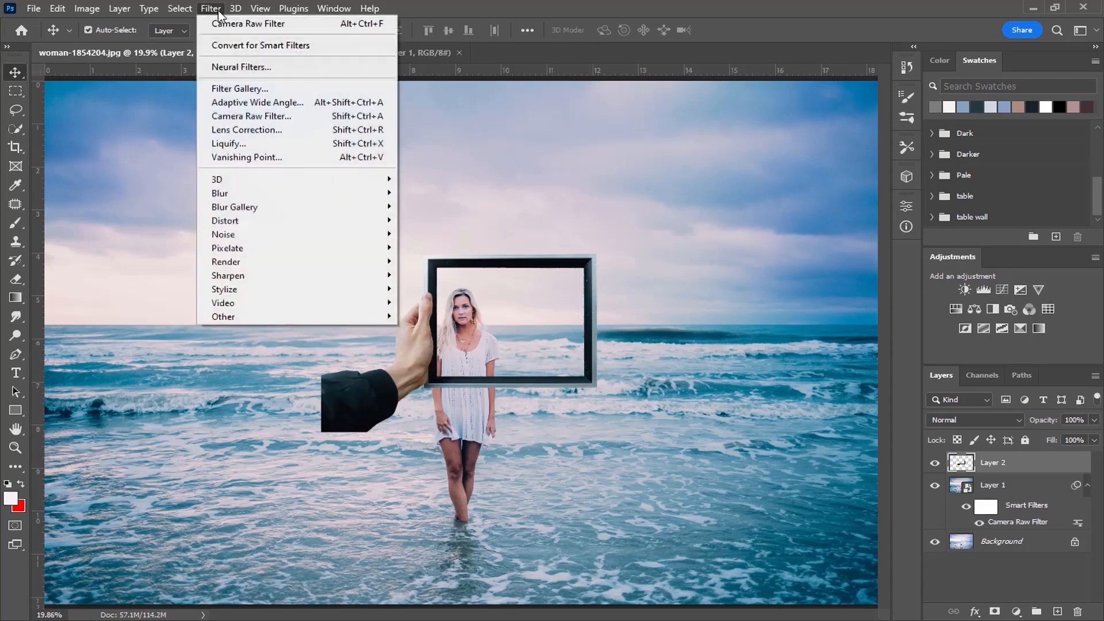
{"action": "left_click", "coordinate": [242, 45]}
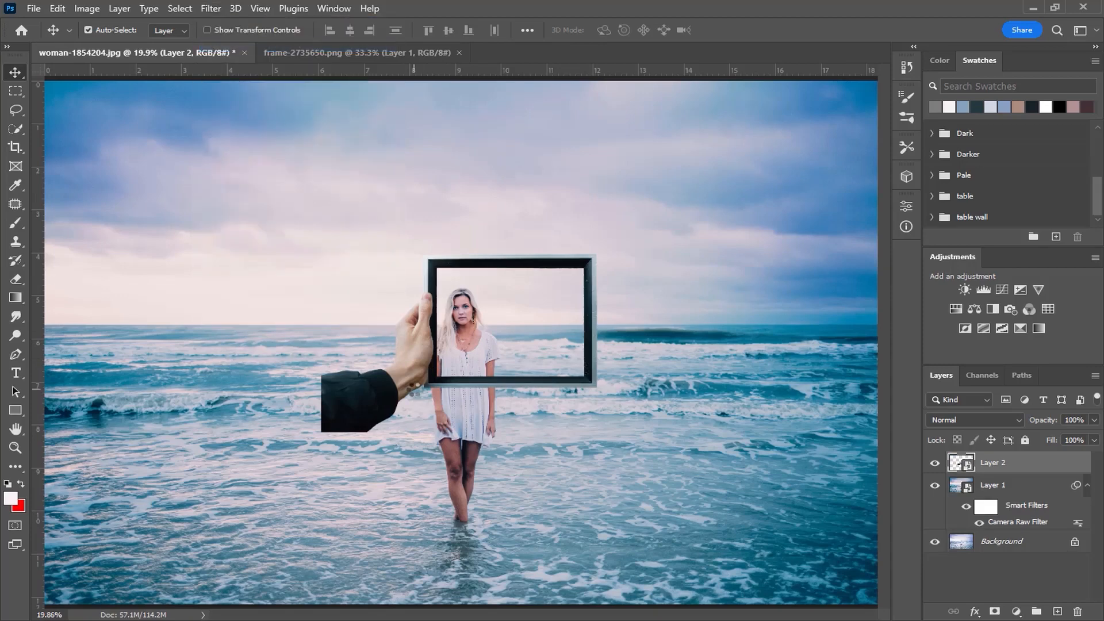
Flip the hand-held frame horizontally with Free Transform so the hand is to the right of the frame
{"action": "key", "text": "ctrl+t"}
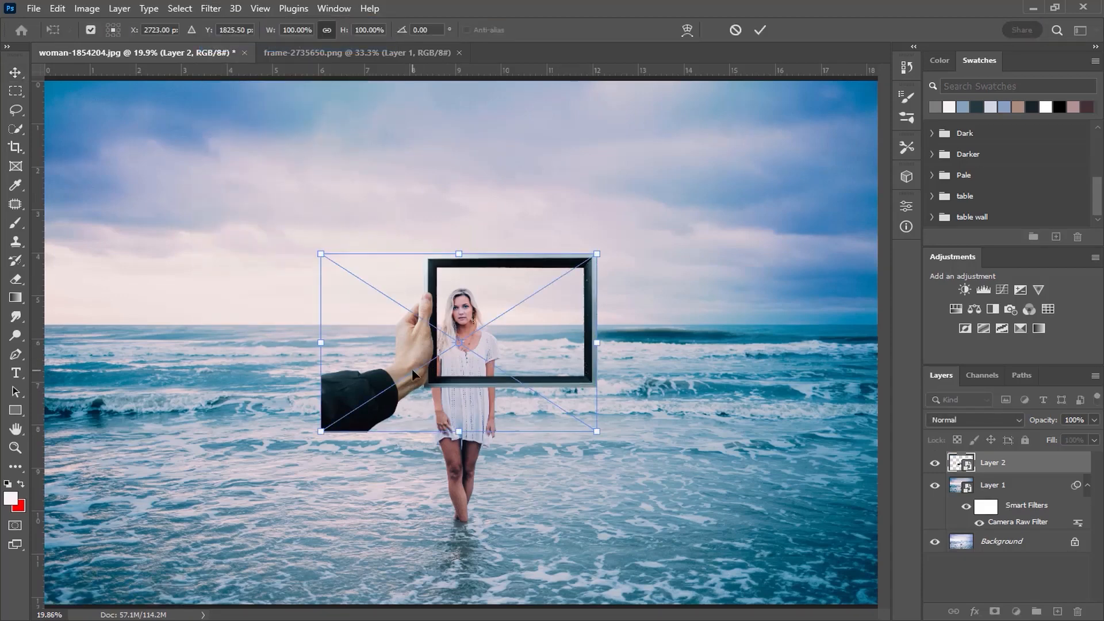
{"action": "right_click", "coordinate": [413, 377]}
{"action": "left_click", "coordinate": [460, 349]}
{"action": "scroll", "coordinate": [471, 380], "scroll_direction": "down", "scroll_amount": 2}
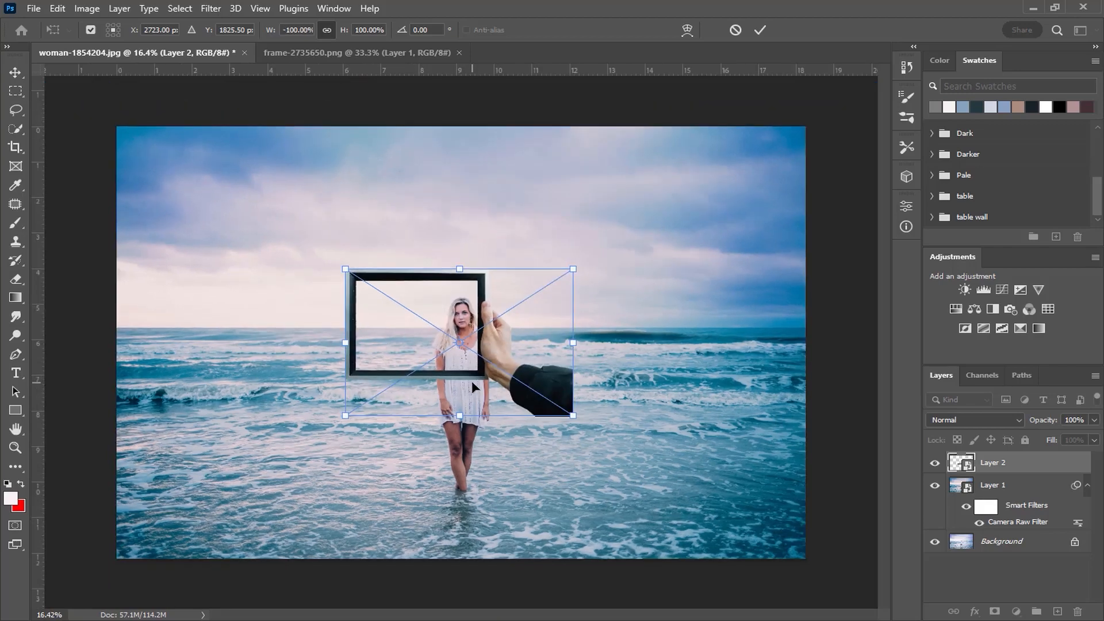
Scale the flipped frame to 247%, tilt it slightly, and position it around the woman with the sleeve meeting the photo's lower-right corner
{"action": "left_click_drag", "start_coordinate": [273, 33], "coordinate": [181, 53]}
{"action": "left_click_drag", "start_coordinate": [540, 403], "coordinate": [643, 492]}
{"action": "left_click_drag", "start_coordinate": [267, 33], "coordinate": [256, 34]}
{"action": "left_click_drag", "start_coordinate": [558, 431], "coordinate": [622, 434]}
{"action": "mouse_move", "coordinate": [300, 243]}
{"action": "left_mouse_down"}
{"action": "mouse_move", "coordinate": [289, 261]}
{"action": "mouse_move", "coordinate": [287, 236]}
{"action": "left_mouse_up"}
{"action": "left_click_drag", "start_coordinate": [593, 425], "coordinate": [587, 425]}
{"action": "key", "text": "Return"}
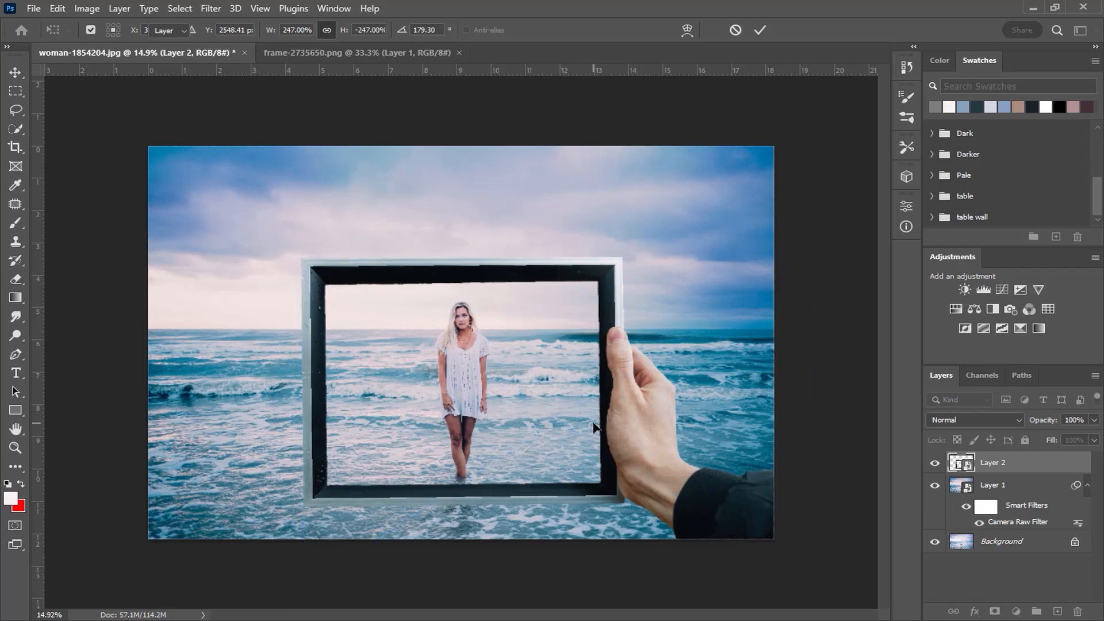
{"action": "key", "text": "ctrl+0"}
Copy Layer 1's Camera Raw Filter onto the frame's Layer 2
{"action": "left_click", "coordinate": [1021, 526]}
{"action": "double_click", "coordinate": [1021, 525]}
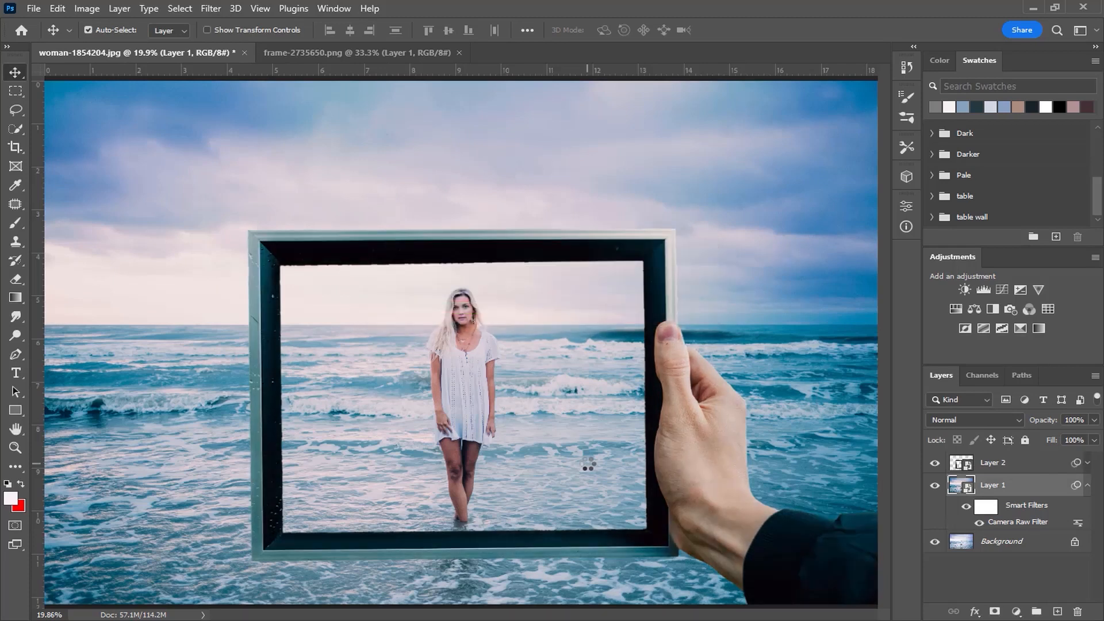
{"action": "scroll", "coordinate": [494, 433], "scroll_direction": "down", "scroll_amount": 2, "text": "alt"}
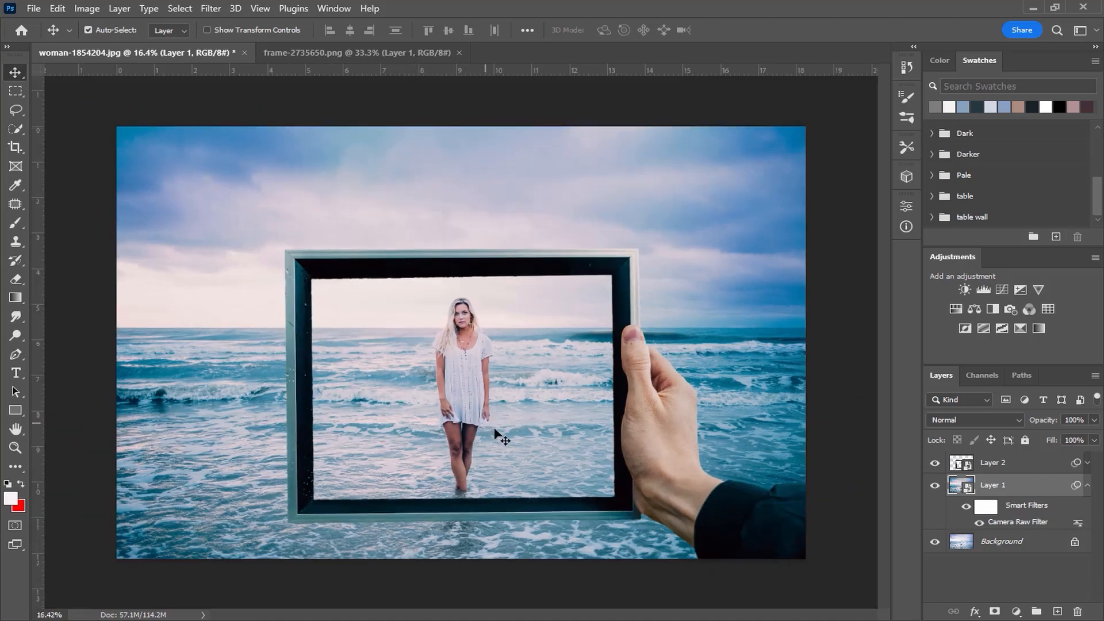
Select the hand on Layer 2 with the Quick Selection tool and copy it to a new layer
{"action": "left_click", "coordinate": [1020, 470]}
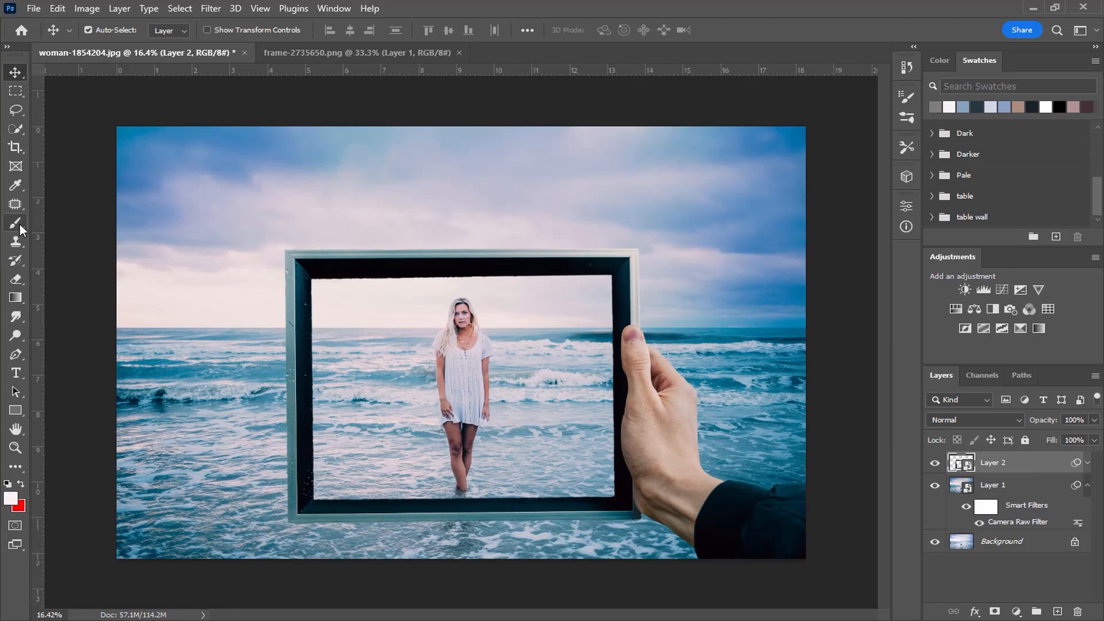
{"action": "left_click", "coordinate": [15, 129]}
{"action": "key", "text": "ctrl+0"}
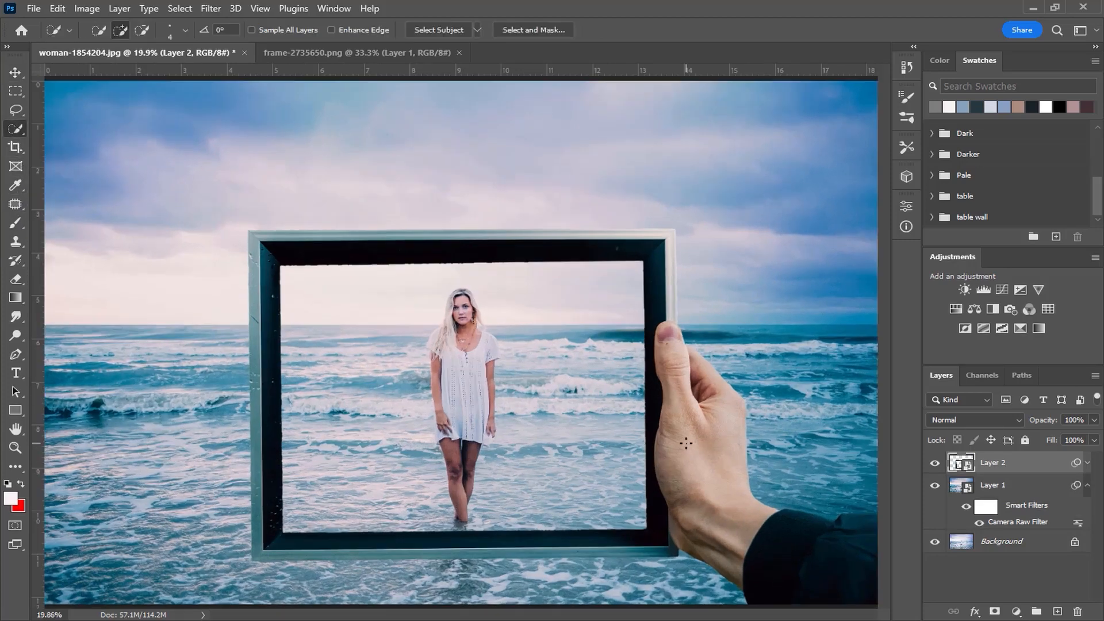
{"action": "left_click_drag", "start_coordinate": [744, 529], "coordinate": [729, 462]}
{"action": "mouse_move", "coordinate": [709, 409]}
{"action": "left_mouse_down"}
{"action": "mouse_move", "coordinate": [668, 333]}
{"action": "mouse_move", "coordinate": [718, 385]}
{"action": "left_mouse_up"}
{"action": "left_click_drag", "start_coordinate": [690, 516], "coordinate": [700, 550]}
{"action": "key", "text": "ctrl+j"}
{"action": "scroll", "coordinate": [748, 604], "scroll_direction": "up", "scroll_amount": 1}
Hide the hand copy on Layer 3 and add a Color Balance adjustment clipped to Layer 2
{"action": "left_click", "coordinate": [934, 462]}
{"action": "left_click", "coordinate": [972, 484]}
{"action": "left_click", "coordinate": [1016, 611]}
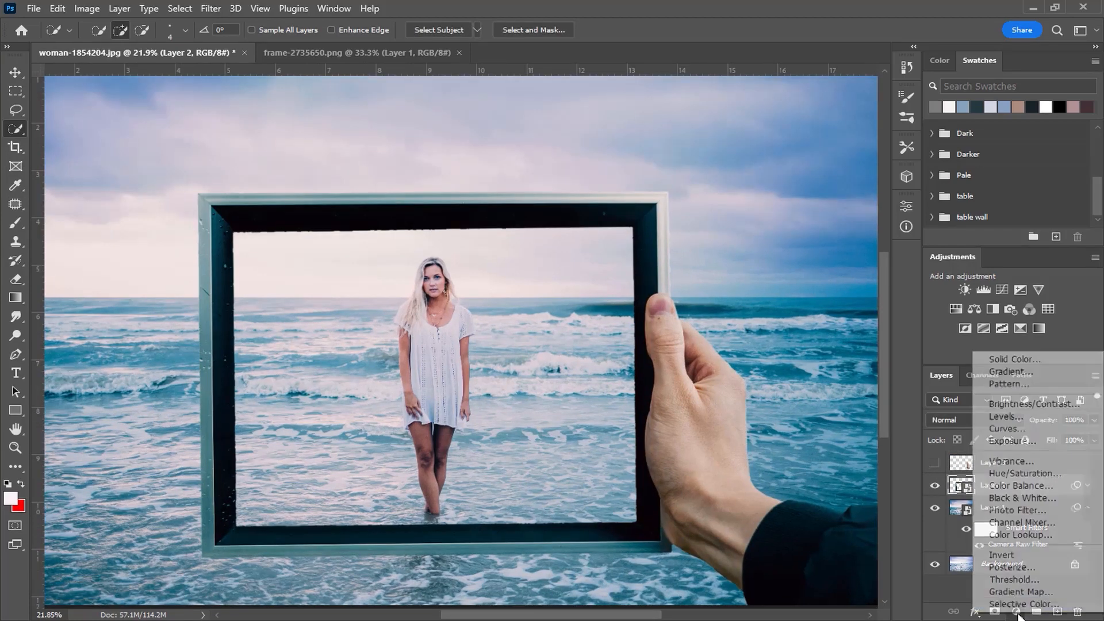
{"action": "left_click", "coordinate": [1007, 486]}
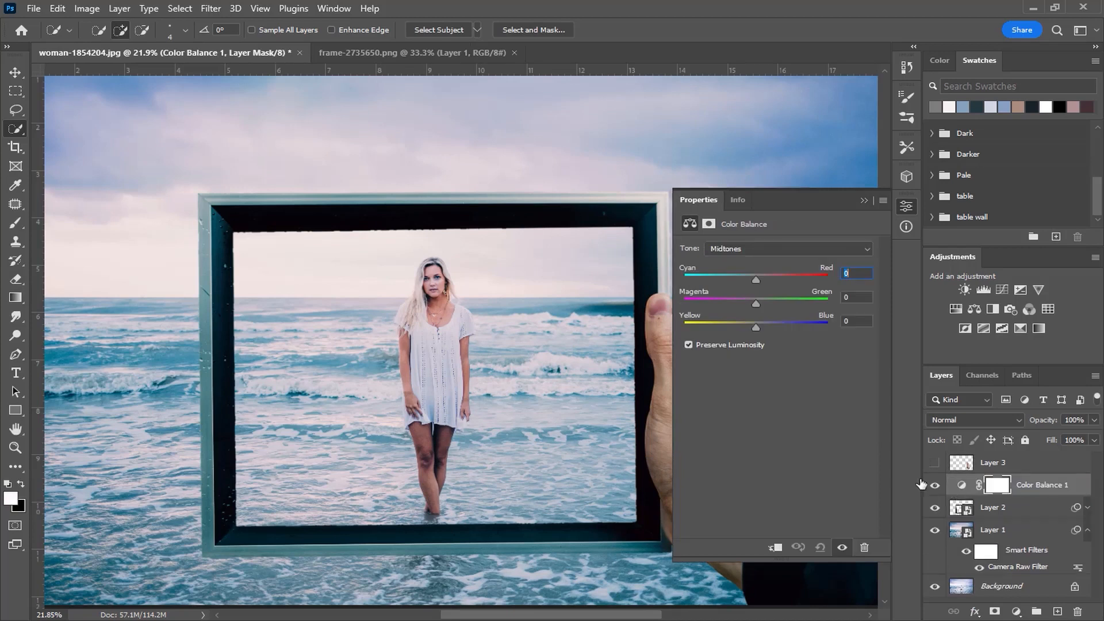
{"action": "left_click", "coordinate": [775, 548]}
Shift the frame's midtones toward cyan, with Magenta-Green at +7 and Yellow-Blue at +16
{"action": "left_click_drag", "start_coordinate": [753, 277], "coordinate": [733, 278]}
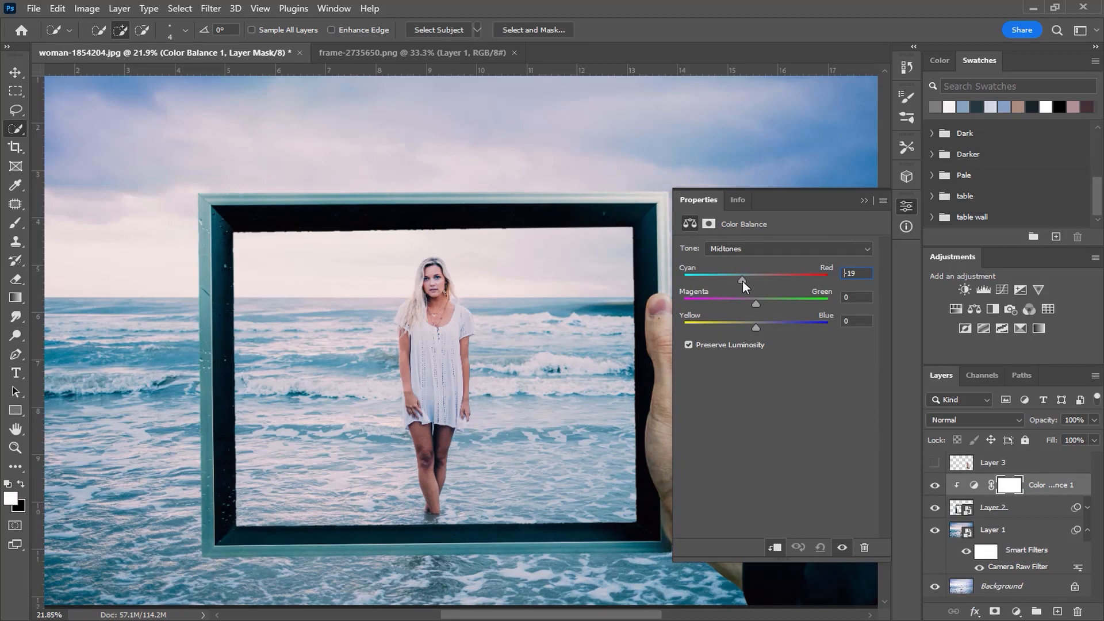
{"action": "left_click_drag", "start_coordinate": [755, 304], "coordinate": [760, 302]}
{"action": "left_click", "coordinate": [743, 278]}
{"action": "left_click_drag", "start_coordinate": [747, 278], "coordinate": [749, 277]}
{"action": "left_click_drag", "start_coordinate": [756, 327], "coordinate": [785, 327]}
Set the Color Balance shadows to Cyan-Red -7 and shift them slightly toward green and blue
{"action": "left_click", "coordinate": [751, 254]}
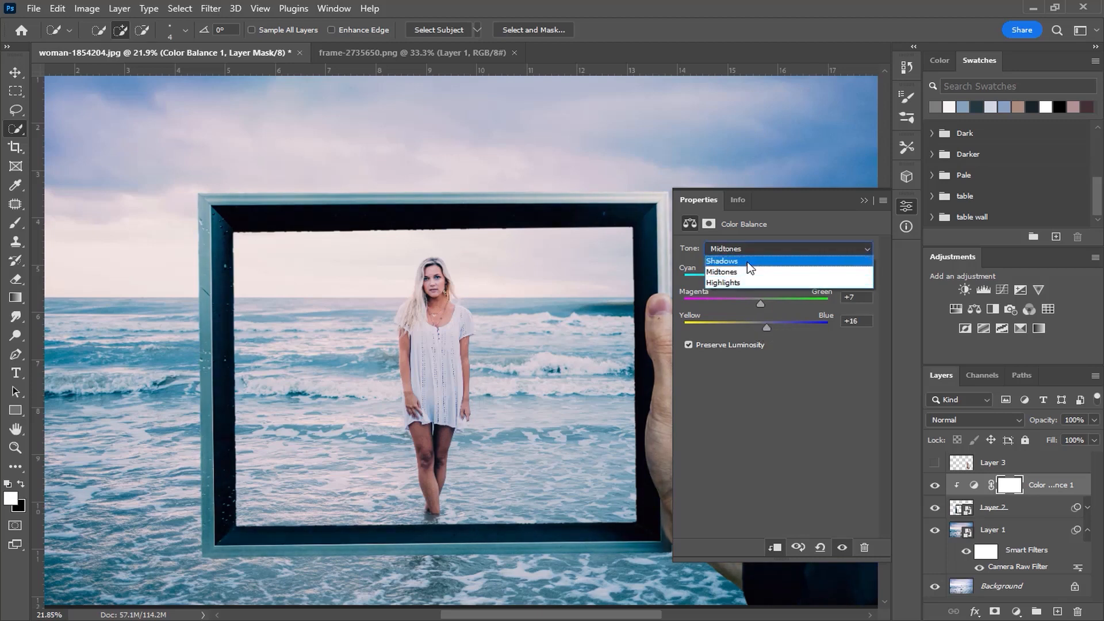
{"action": "left_click", "coordinate": [751, 251]}
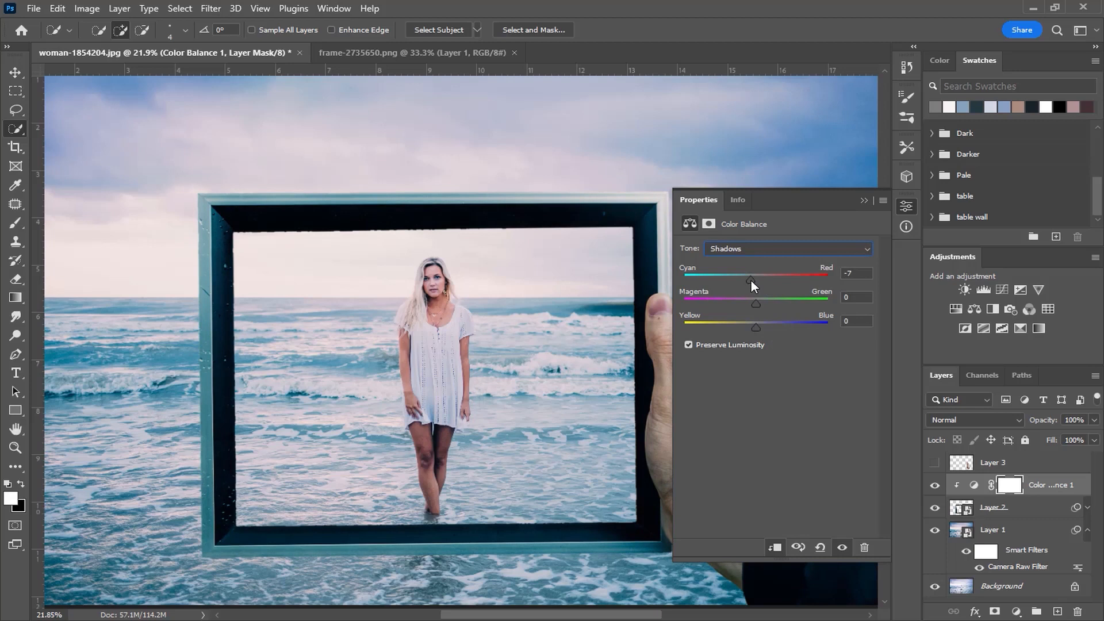
{"action": "left_click_drag", "start_coordinate": [755, 303], "coordinate": [764, 323]}
Set the Color Balance highlights to Cyan-Red -7, Magenta-Green +2 and Yellow-Blue +12
{"action": "left_click", "coordinate": [756, 253]}
{"action": "left_click", "coordinate": [753, 279]}
{"action": "left_click_drag", "start_coordinate": [753, 281], "coordinate": [751, 284]}
{"action": "left_click", "coordinate": [753, 299]}
{"action": "left_click_drag", "start_coordinate": [756, 328], "coordinate": [764, 329]}
{"action": "left_click", "coordinate": [769, 329]}
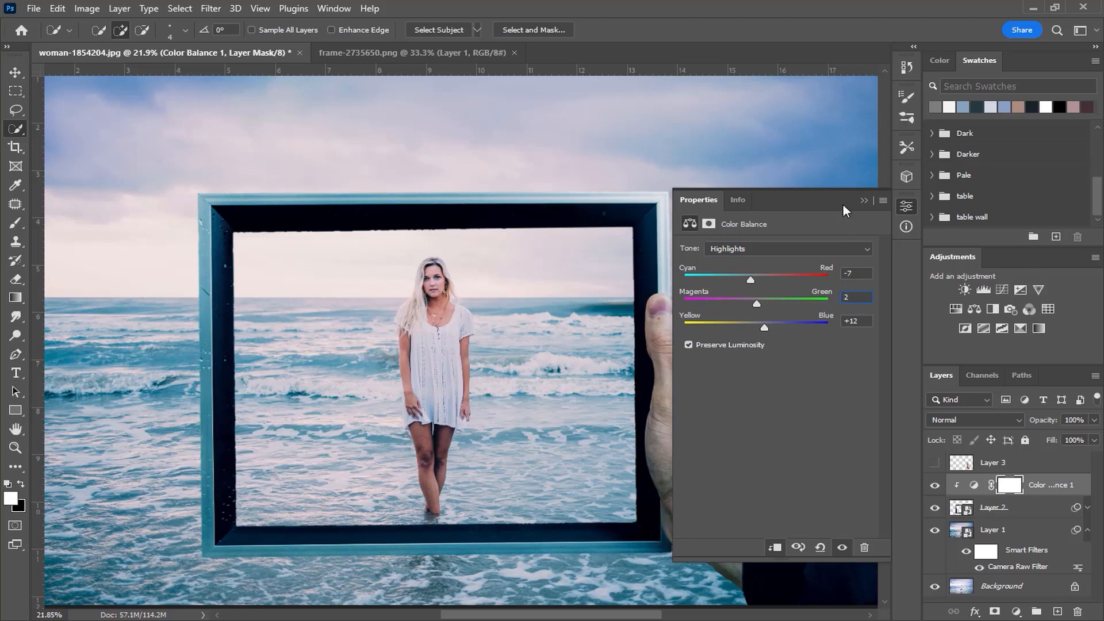
Show the hand copy on Layer 3 and add a Curves adjustment clipped to it
{"action": "left_click", "coordinate": [863, 200]}
{"action": "key", "text": "ctrl+0"}
{"action": "key", "text": "ctrl+0"}
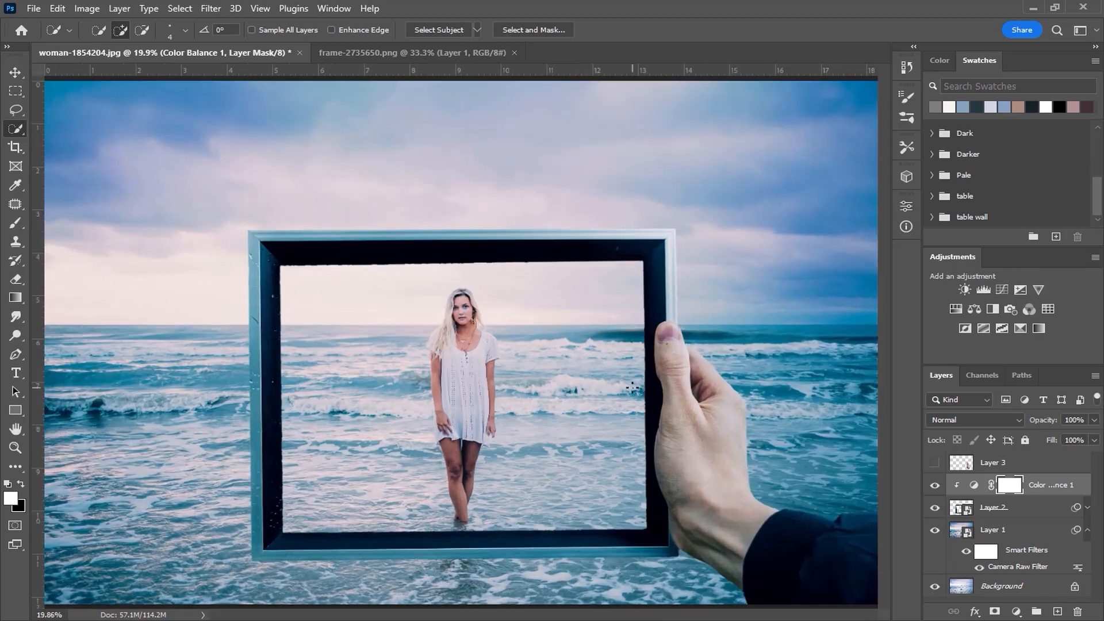
{"action": "left_click", "coordinate": [1046, 467]}
{"action": "left_click", "coordinate": [935, 463]}
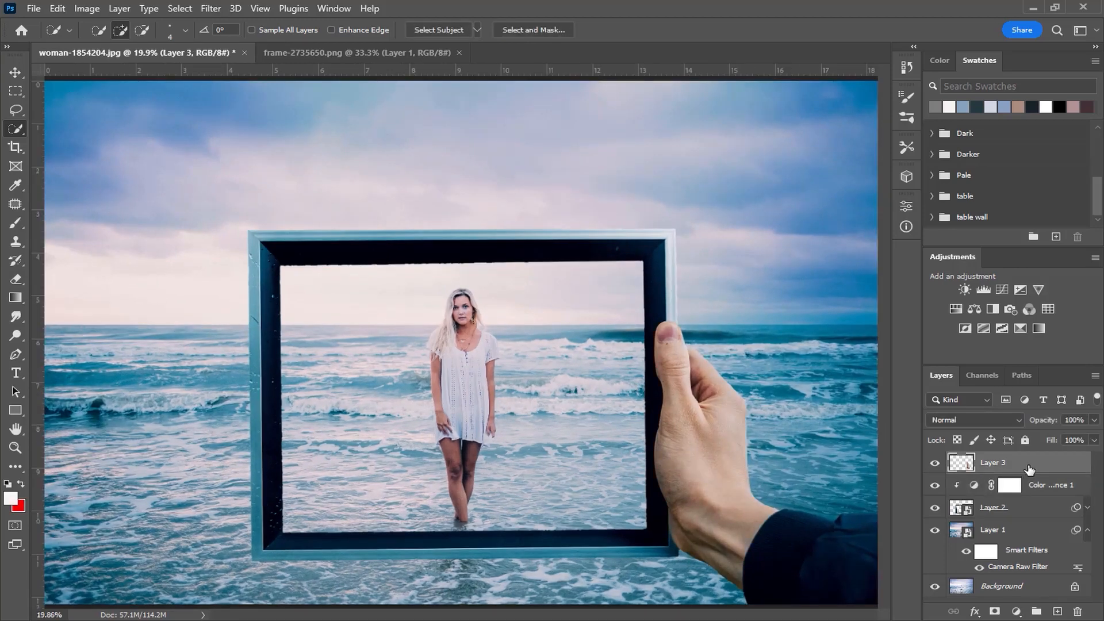
{"action": "left_click", "coordinate": [1015, 610]}
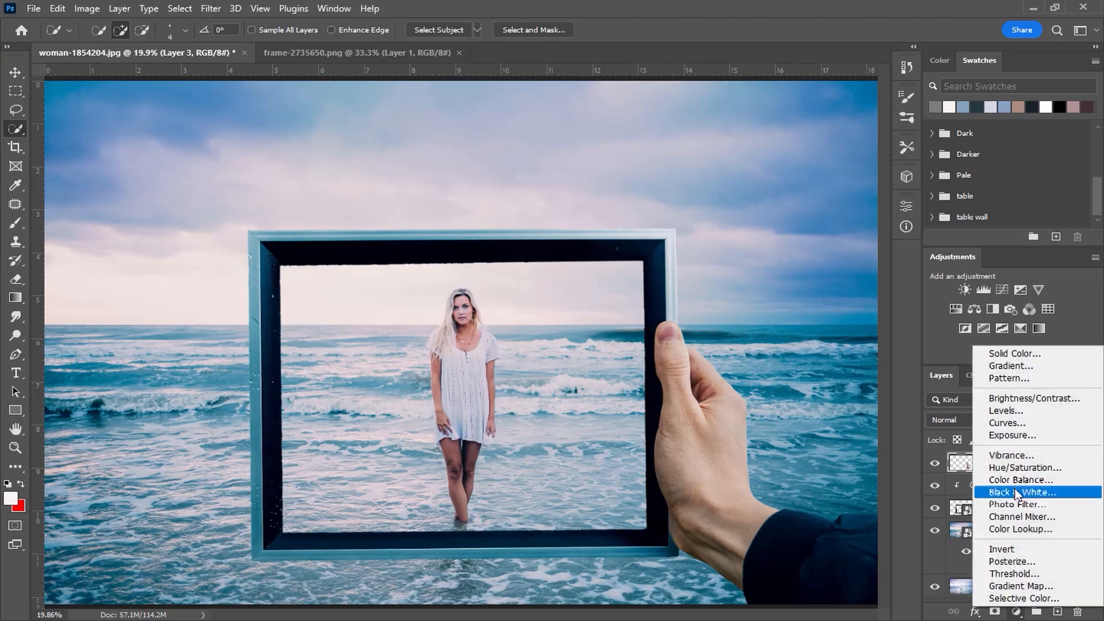
{"action": "left_click", "coordinate": [1019, 424]}
{"action": "left_click", "coordinate": [776, 548]}
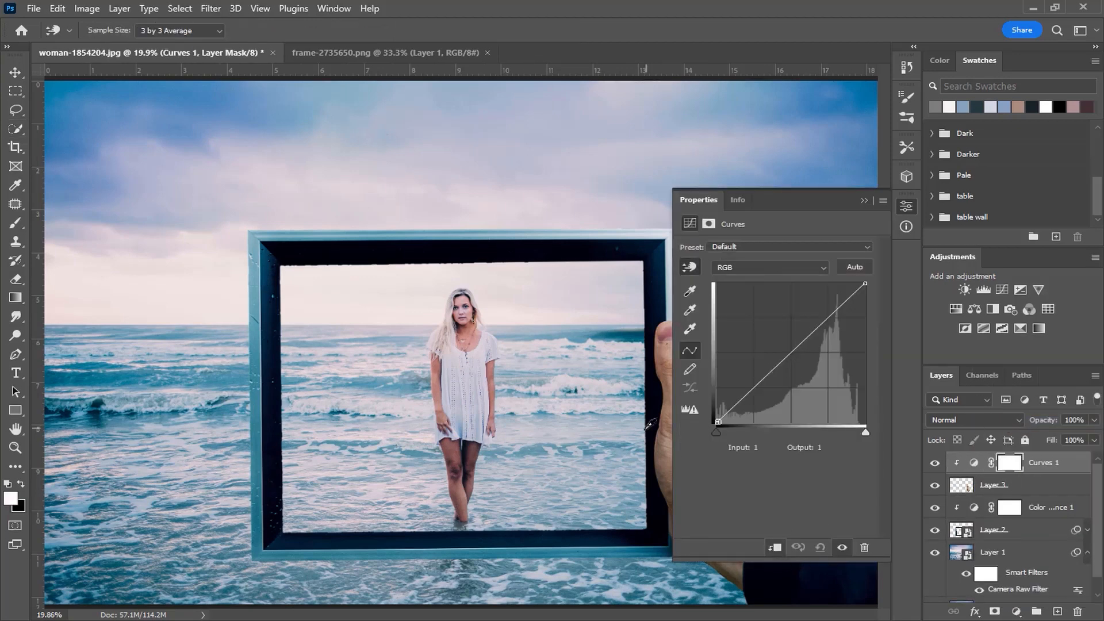
Darken the hand by bending the RGB curve down at Input 140, Output 112
{"action": "scroll", "coordinate": [581, 427], "scroll_direction": "up", "scroll_amount": 1}
{"action": "left_click_drag", "start_coordinate": [580, 427], "coordinate": [344, 362]}
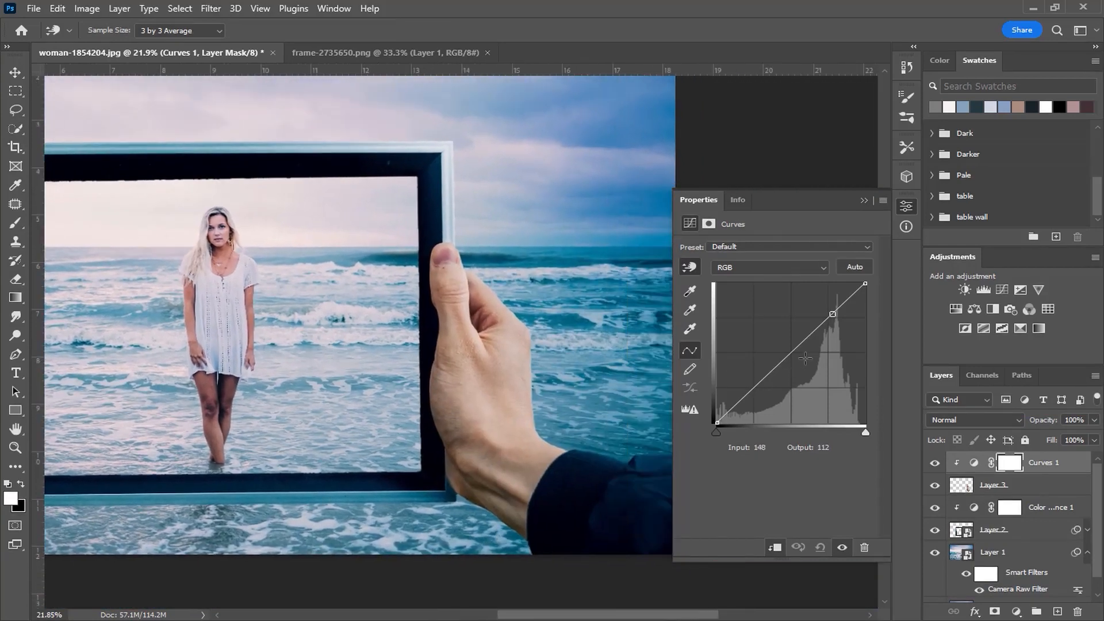
{"action": "left_click_drag", "start_coordinate": [793, 355], "coordinate": [798, 362]}
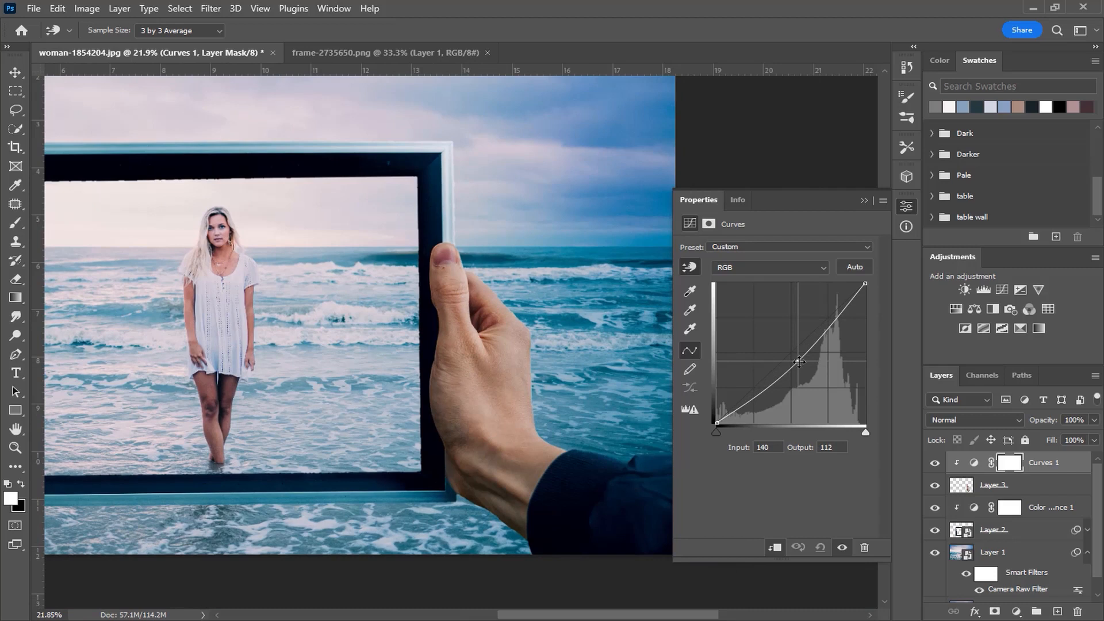
{"action": "left_click", "coordinate": [863, 201]}
{"action": "left_click_drag", "start_coordinate": [505, 357], "coordinate": [662, 389]}
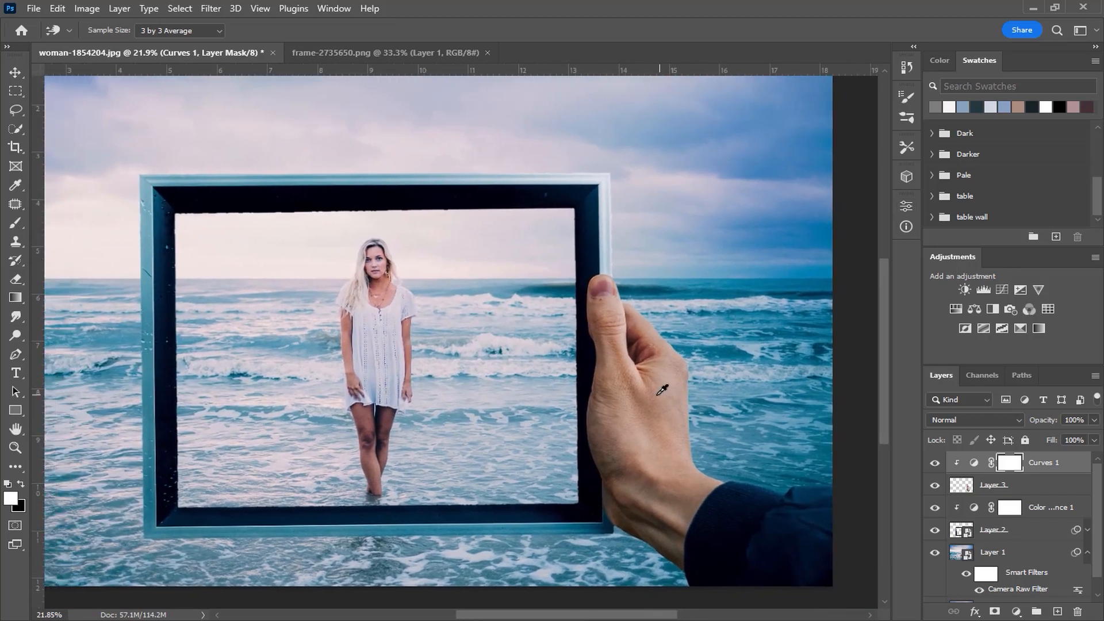
Split the Curves layer's Blend If underlying-layer highlights to 144 / 255 and compare the hand with and without it
{"action": "left_click", "coordinate": [1083, 467]}
{"action": "double_click", "coordinate": [1062, 478]}
{"action": "left_click_drag", "start_coordinate": [760, 124], "coordinate": [931, 26]}
{"action": "left_click_drag", "start_coordinate": [1079, 305], "coordinate": [1000, 309]}
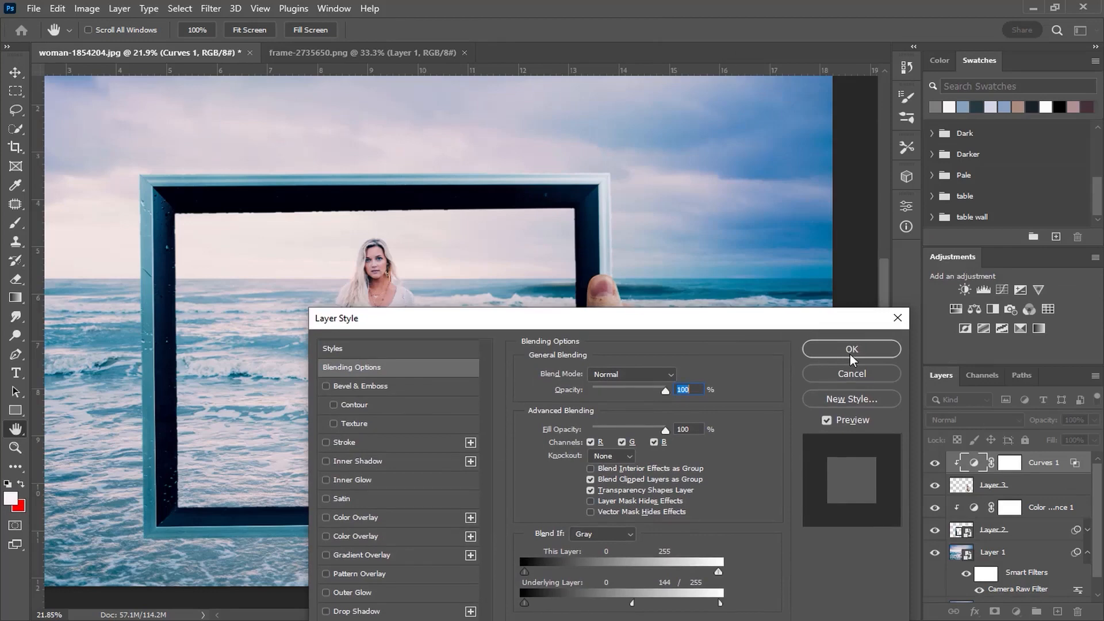
{"action": "left_click", "coordinate": [850, 354]}
{"action": "left_click", "coordinate": [936, 465]}
{"action": "left_click", "coordinate": [935, 464]}
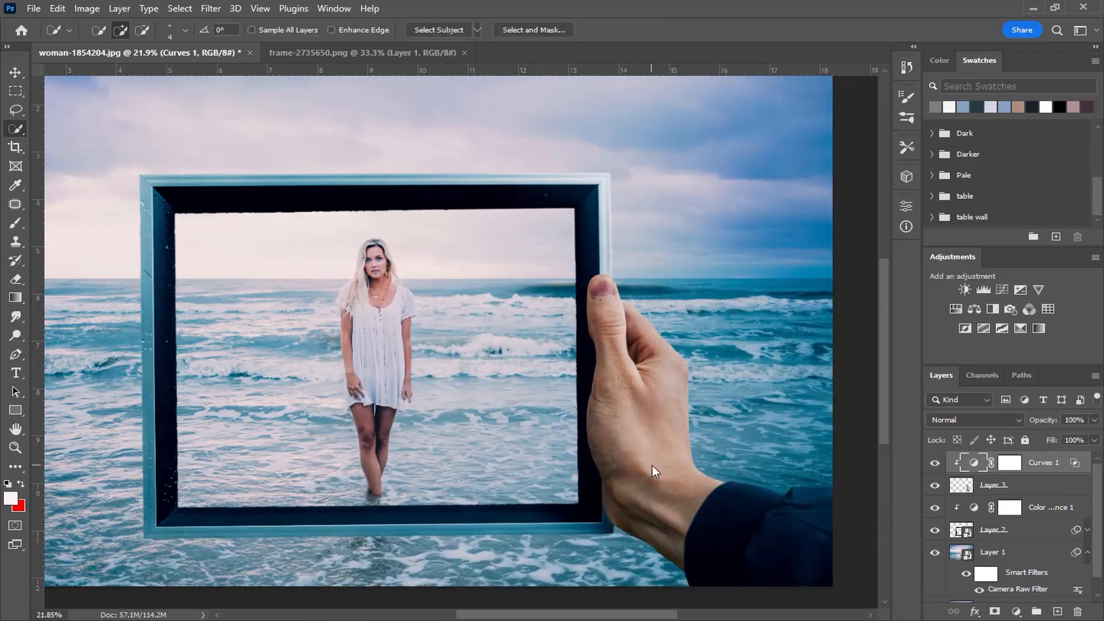
Add an unclipped Levels adjustment above Curves 1 and darken the whole image with midtones at 0.61
{"action": "scroll", "coordinate": [652, 465], "scroll_direction": "down", "scroll_amount": 1}
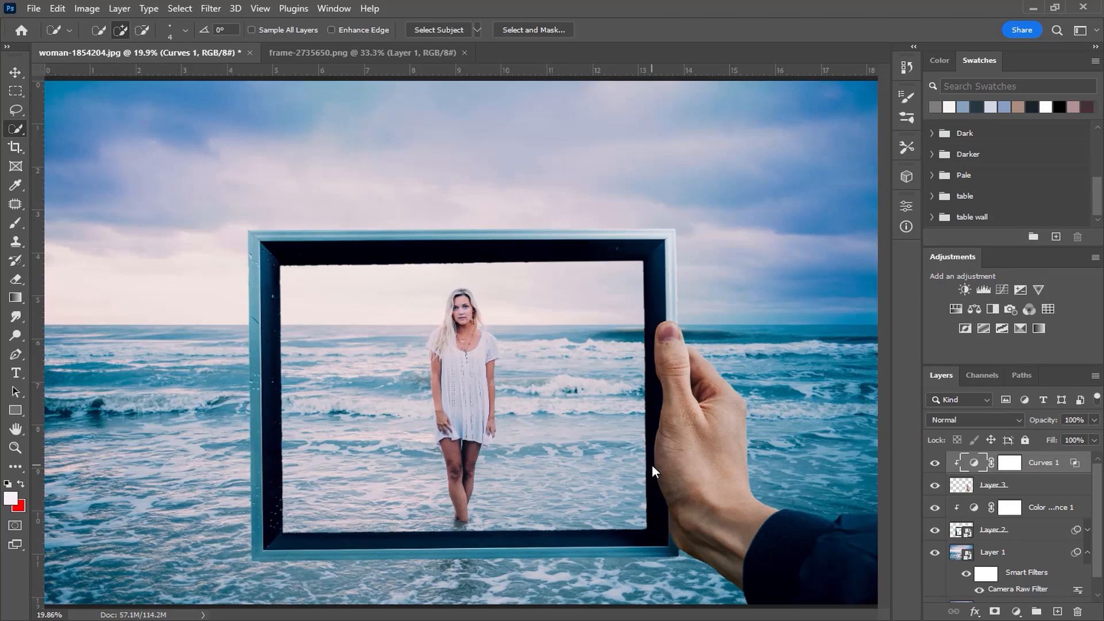
{"action": "left_click", "coordinate": [1016, 611]}
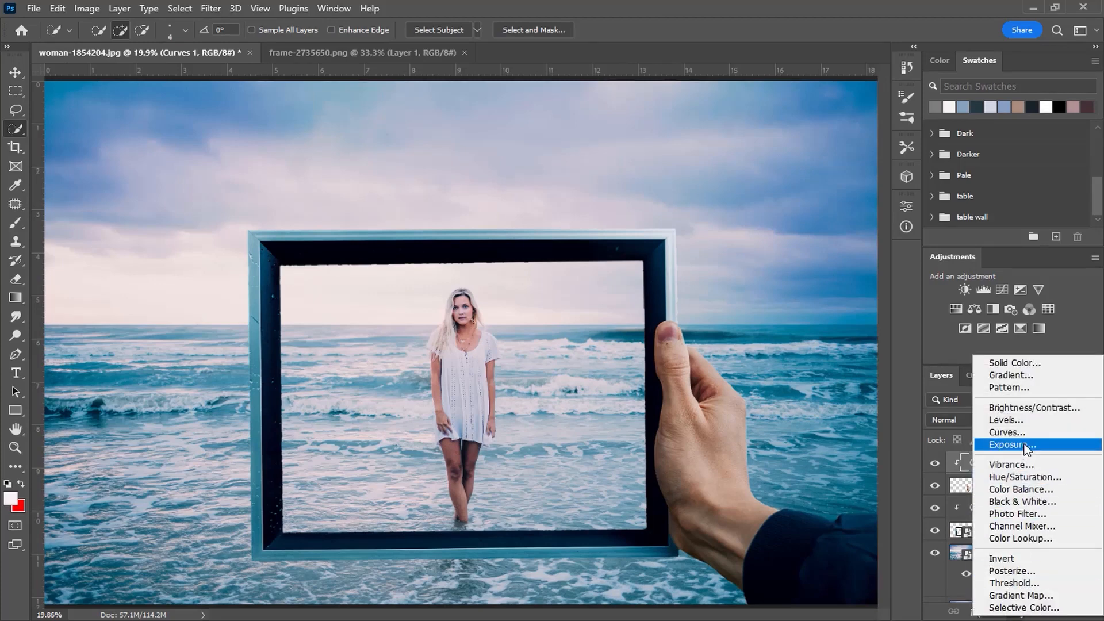
{"action": "left_click", "coordinate": [1026, 423]}
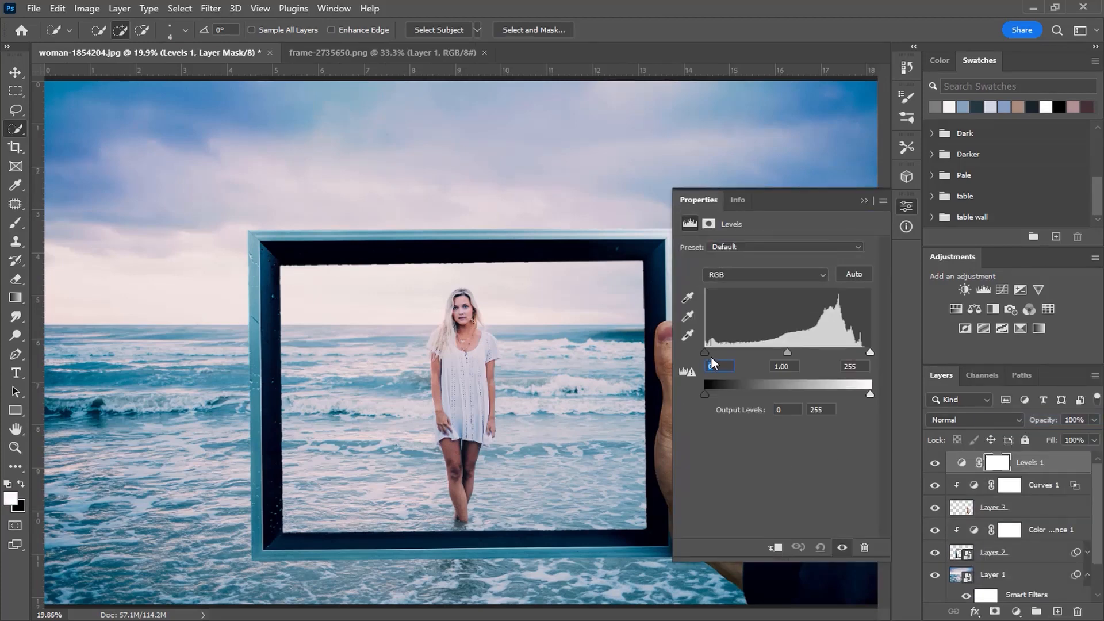
{"action": "left_click_drag", "start_coordinate": [788, 351], "coordinate": [814, 351]}
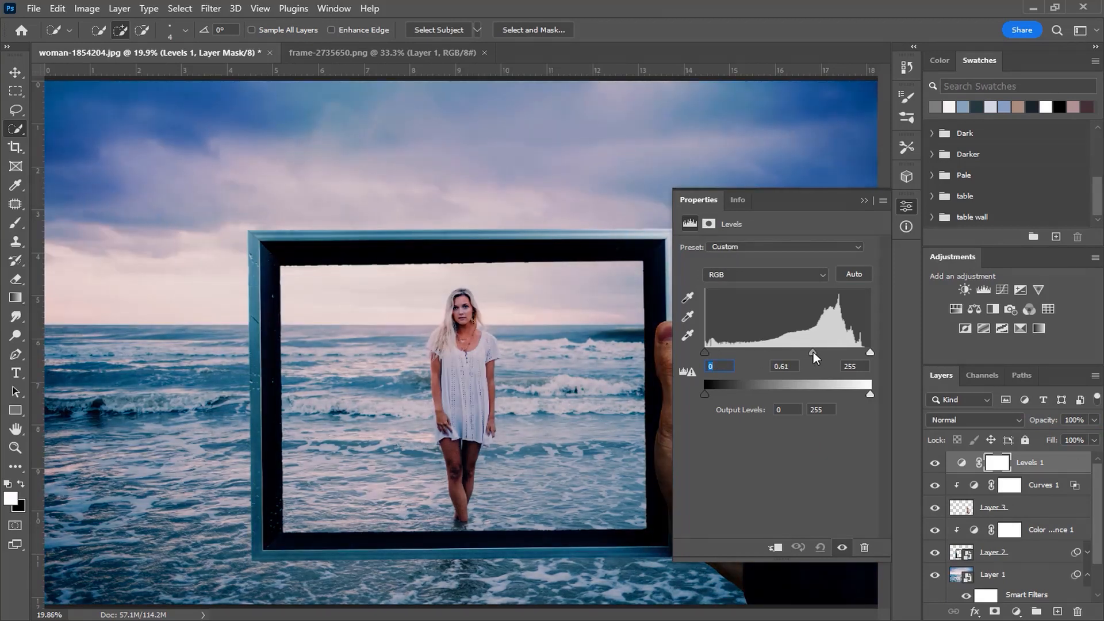
{"action": "left_click", "coordinate": [863, 199]}
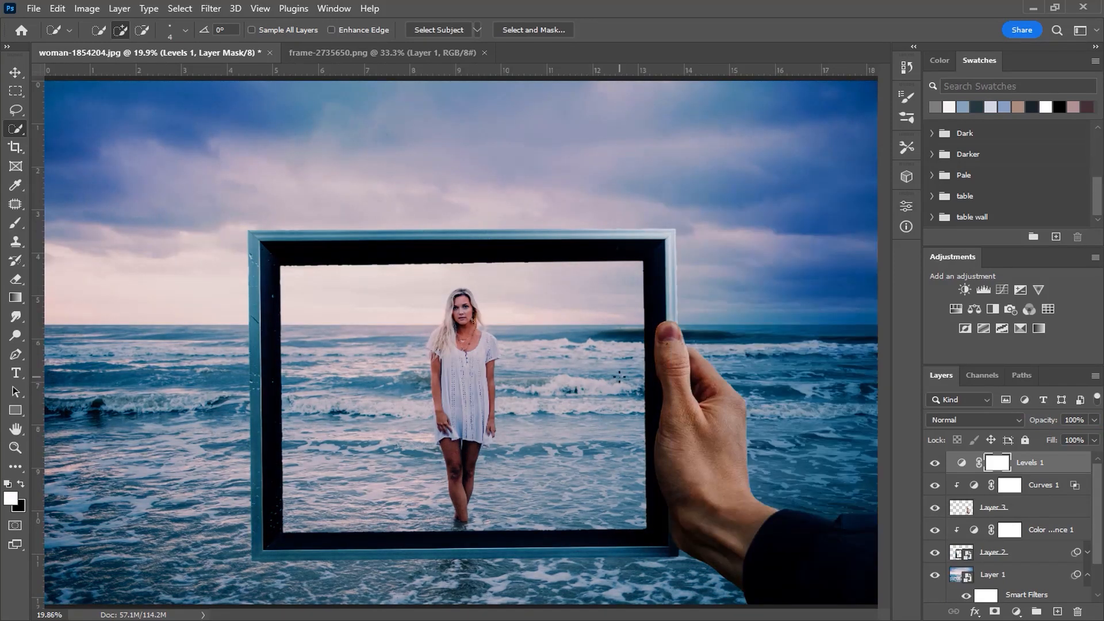
Invert the Levels mask and paint the darkening back in around the image's outer edges with a soft white brush
{"action": "key", "text": "ctrl+i"}
{"action": "key", "text": "b"}
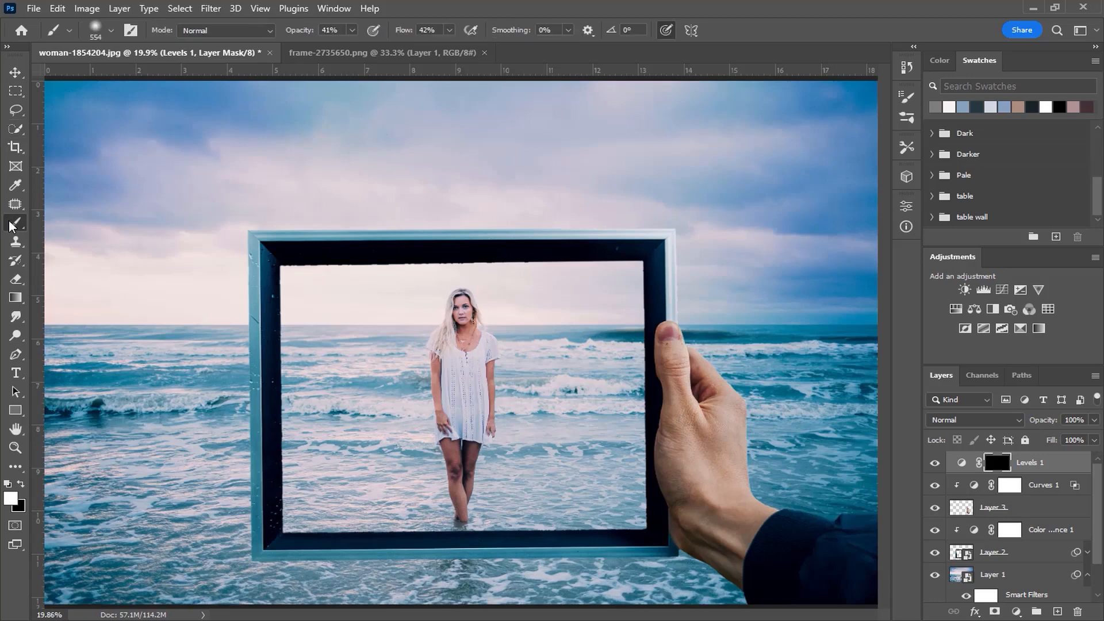
{"action": "scroll", "coordinate": [398, 411], "scroll_direction": "down", "scroll_amount": 2}
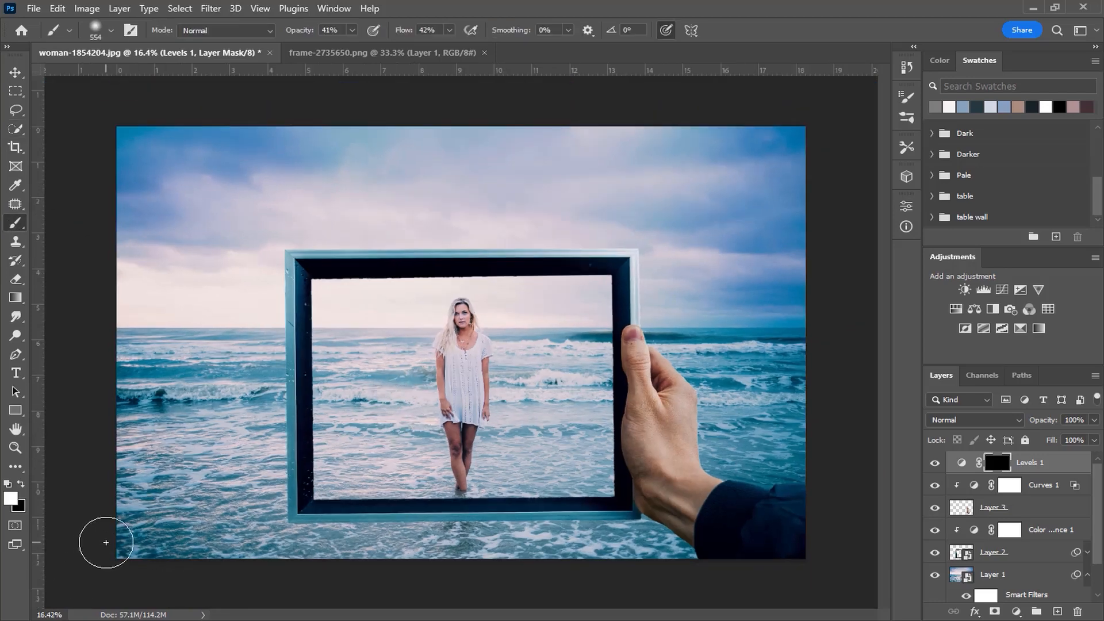
{"action": "left_click_drag", "start_coordinate": [116, 541], "coordinate": [139, 551]}
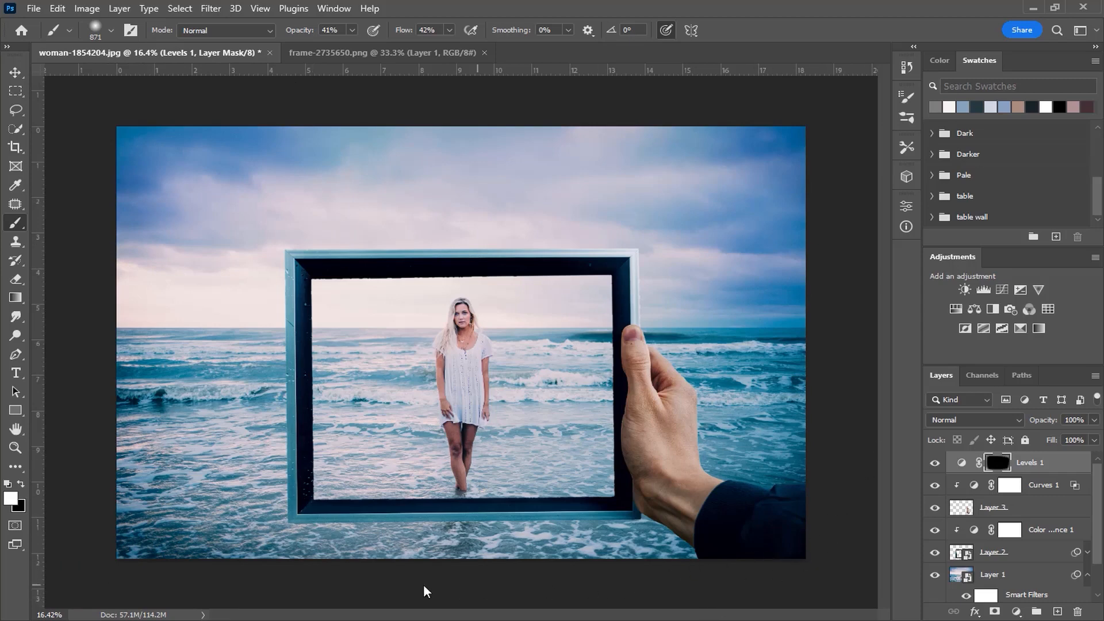
Lower the Levels 1 layer's opacity to 53% to soften the vignette
{"action": "scroll", "coordinate": [397, 523], "scroll_direction": "down", "scroll_amount": 3}
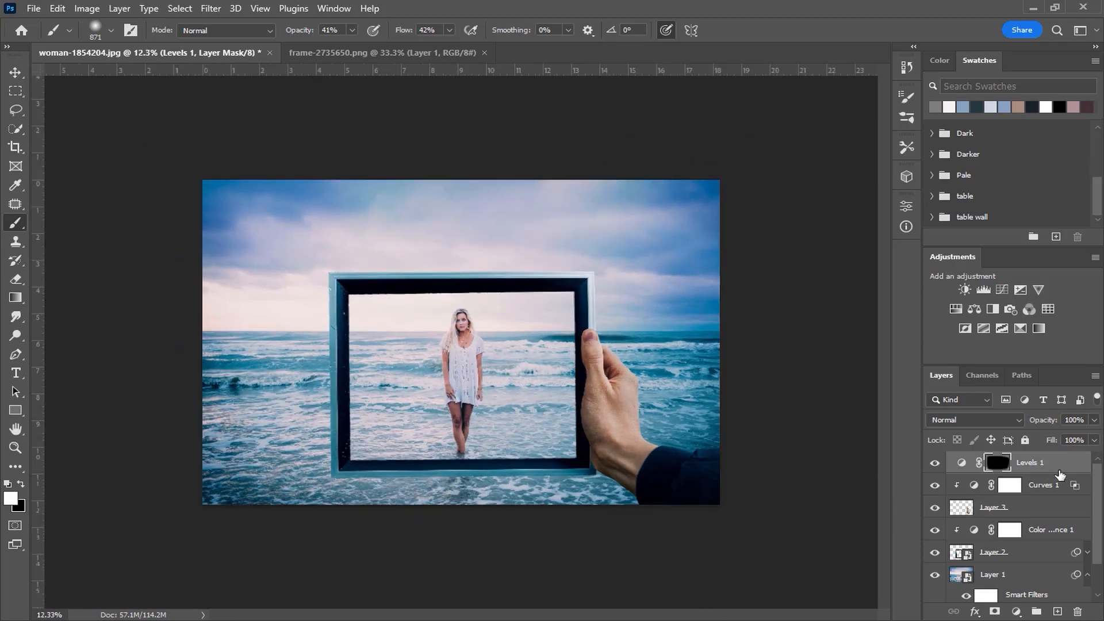
{"action": "left_click", "coordinate": [1078, 458]}
{"action": "left_click", "coordinate": [1094, 420]}
{"action": "left_click_drag", "start_coordinate": [1094, 435], "coordinate": [1060, 437]}
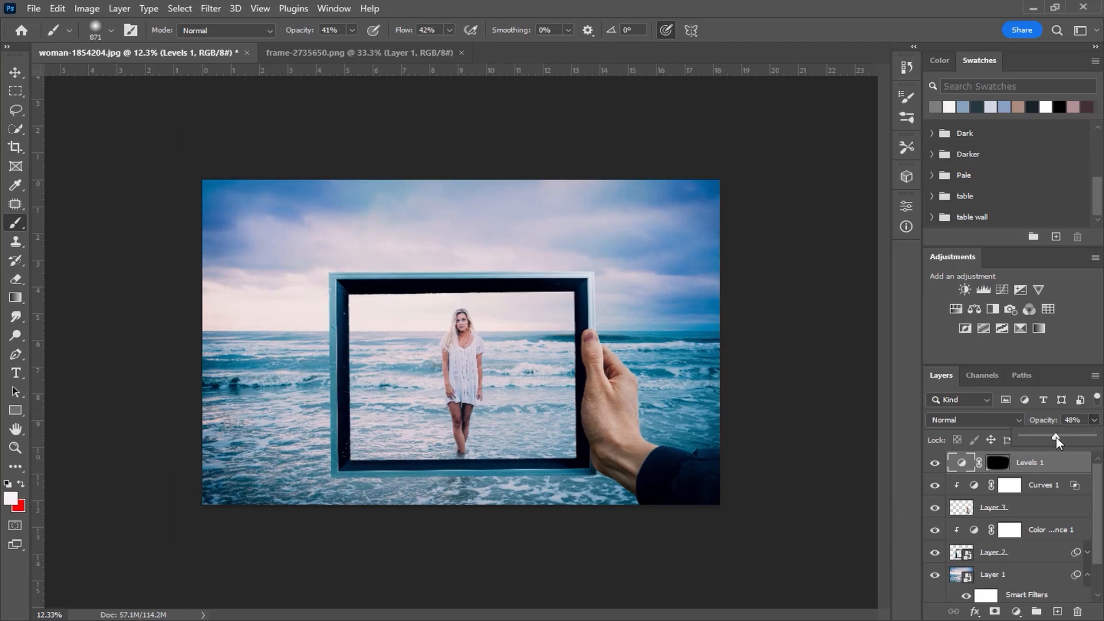
{"action": "left_click", "coordinate": [15, 72]}
{"action": "scroll", "coordinate": [429, 314], "scroll_direction": "up", "scroll_amount": 5}
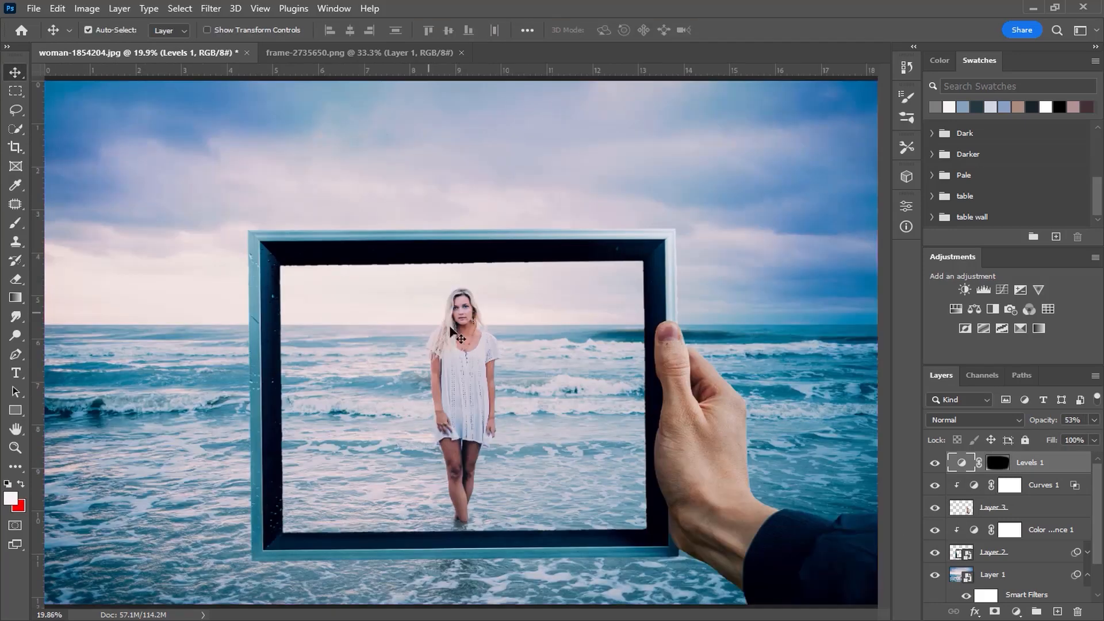
Apply a Field Blur to Layer 1 and set the pin on the woman to 0 px
{"action": "scroll", "coordinate": [1031, 506], "scroll_direction": "down", "scroll_amount": 2}
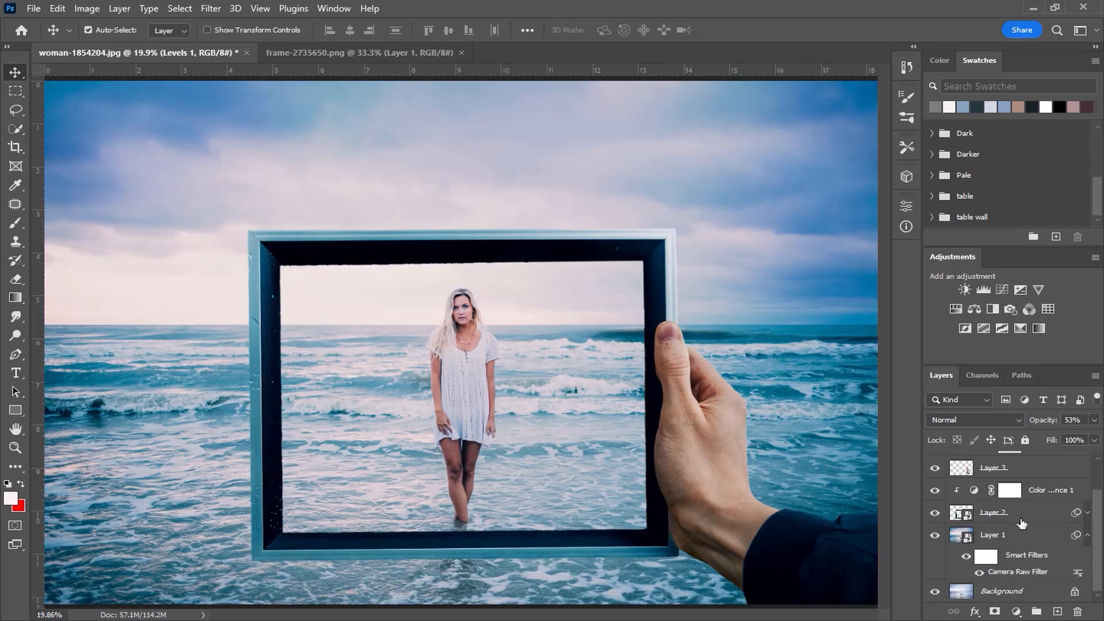
{"action": "left_click", "coordinate": [1012, 537]}
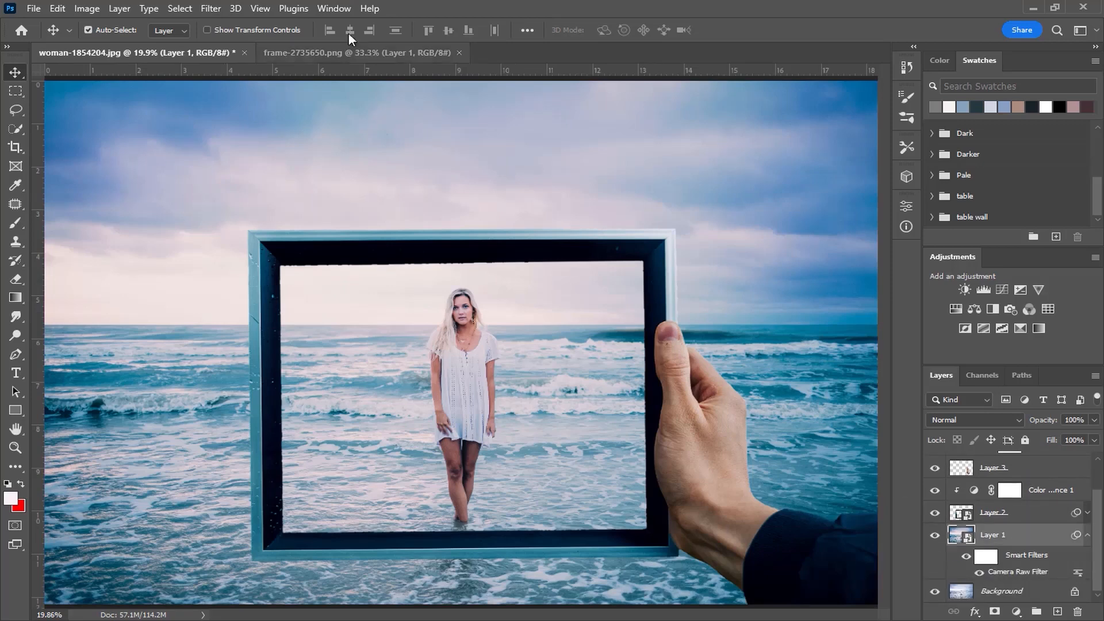
{"action": "left_click", "coordinate": [210, 8]}
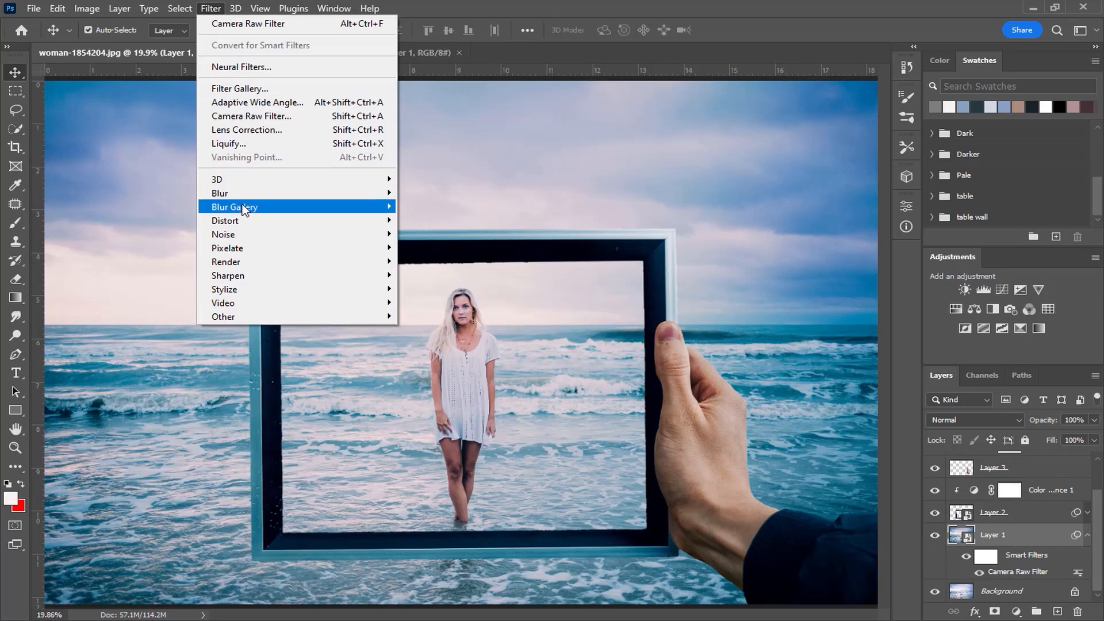
{"action": "mouse_move", "coordinate": [244, 211]}
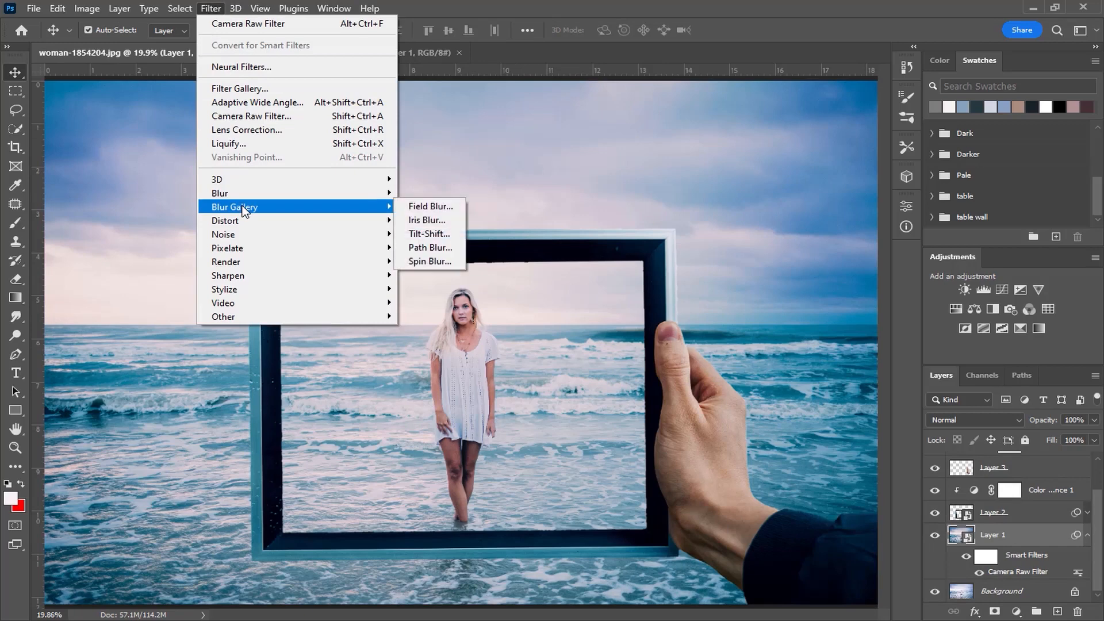
{"action": "left_click", "coordinate": [438, 208]}
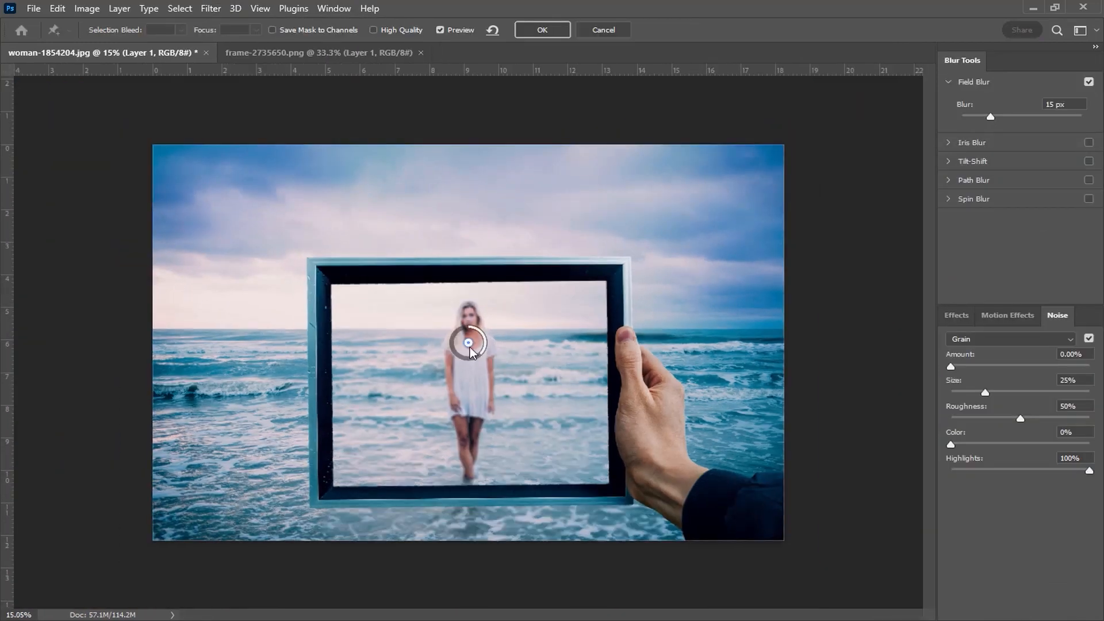
{"action": "left_click_drag", "start_coordinate": [1056, 102], "coordinate": [1015, 106]}
{"action": "type", "text": "0"}
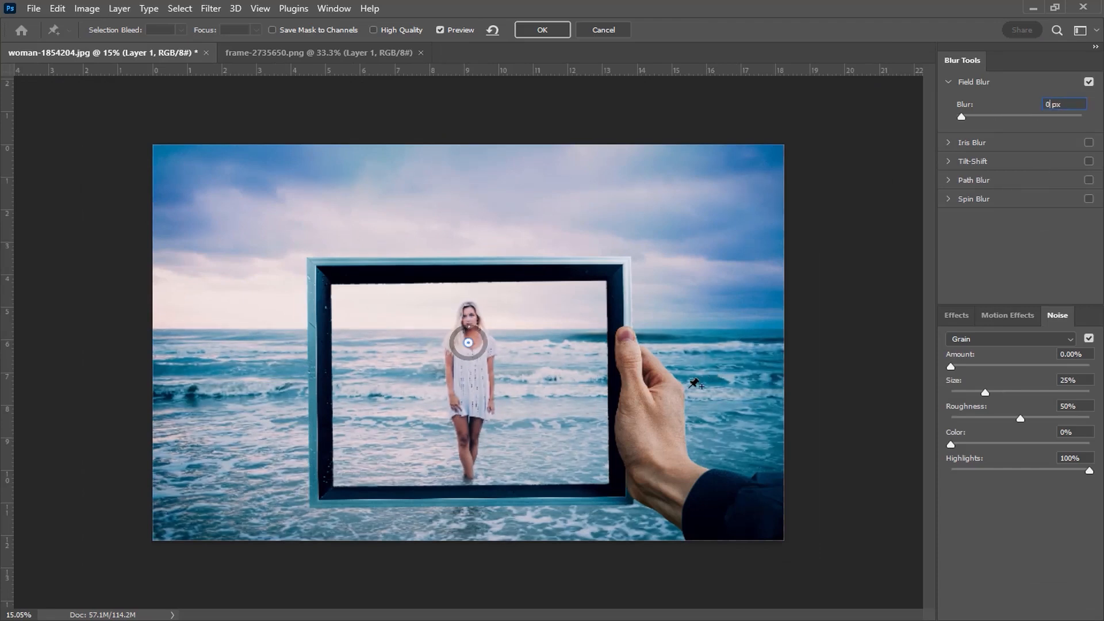
Add four 15 px blur pins outside the frame: on the sea at both sides, below the frame and in the sky above
{"action": "left_click", "coordinate": [701, 370]}
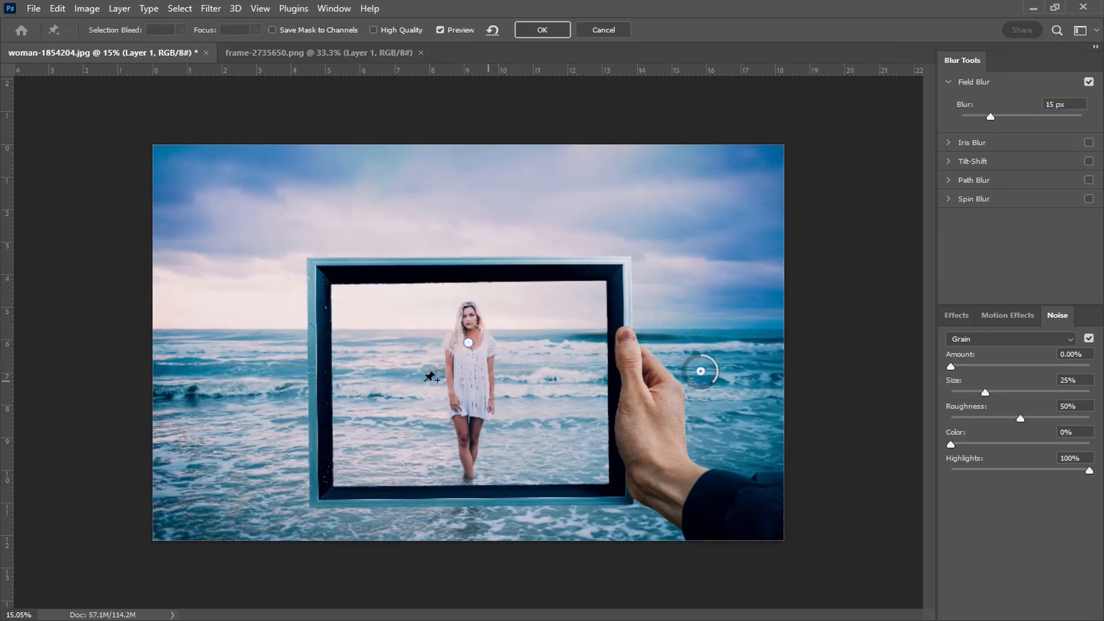
{"action": "left_click", "coordinate": [219, 377]}
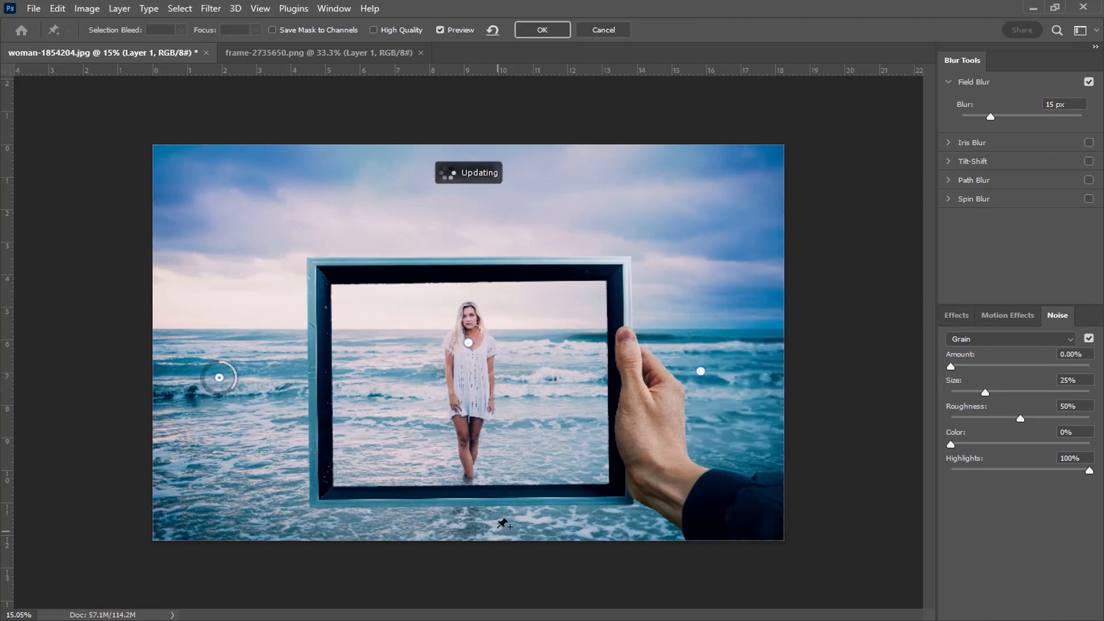
{"action": "left_click", "coordinate": [475, 526]}
{"action": "left_click", "coordinate": [463, 222]}
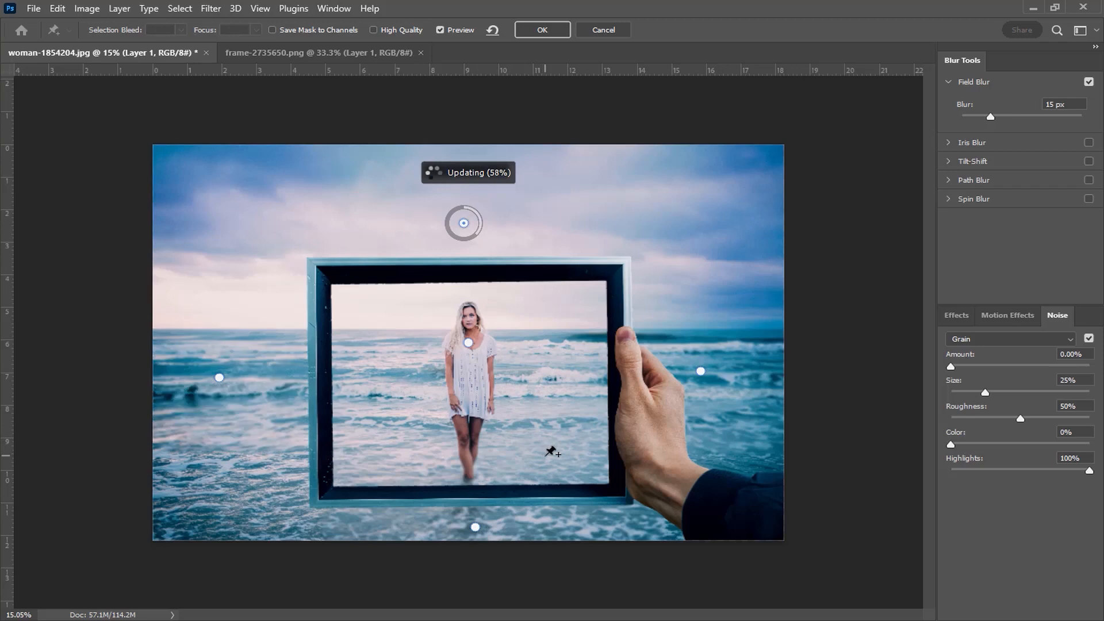
Add three 2 px blur pins inside the frame: at the woman's feet and near the left and right inner edges
{"action": "scroll", "coordinate": [551, 451], "scroll_direction": "up", "scroll_amount": 1}
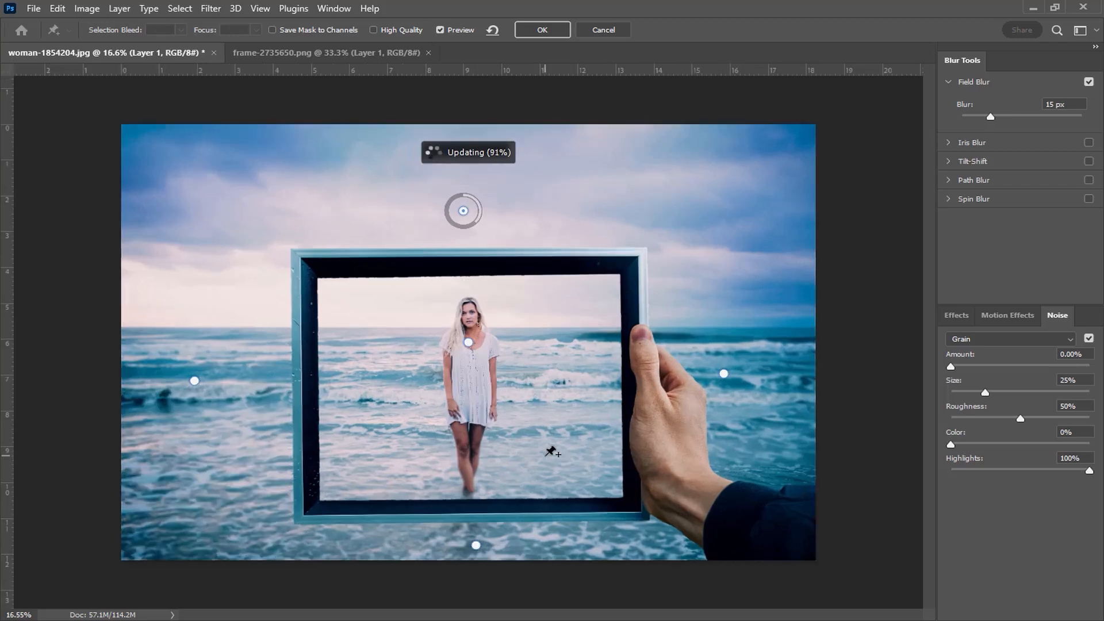
{"action": "left_click", "coordinate": [471, 478]}
{"action": "left_click_drag", "start_coordinate": [1053, 104], "coordinate": [1036, 104]}
{"action": "type", "text": "2"}
{"action": "left_click", "coordinate": [334, 390]}
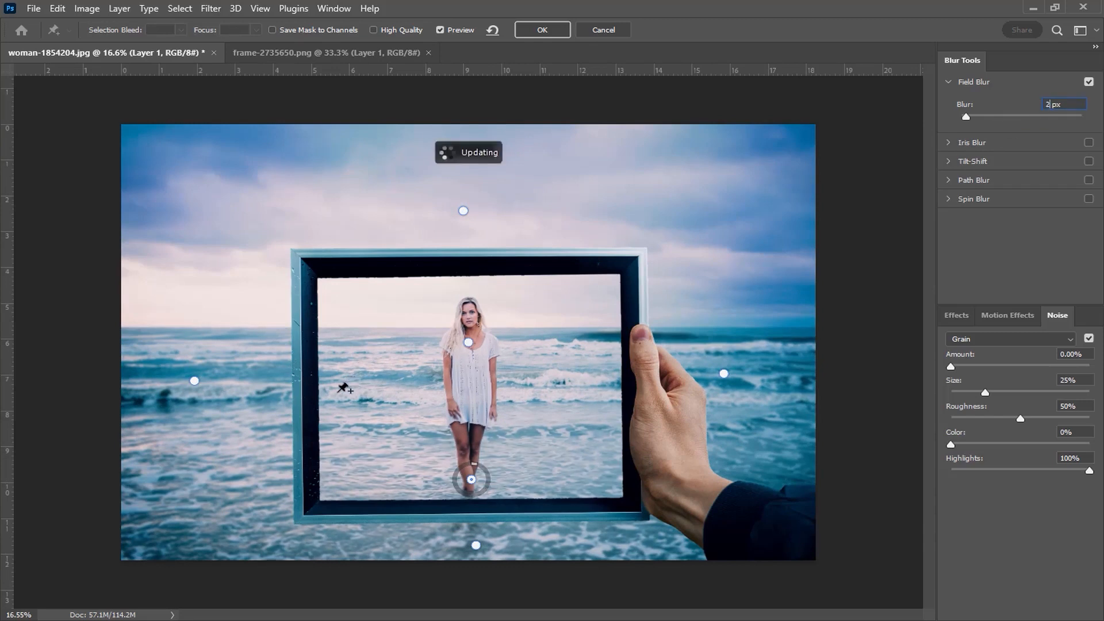
{"action": "left_click_drag", "start_coordinate": [1057, 105], "coordinate": [1013, 100]}
{"action": "type", "text": "2"}
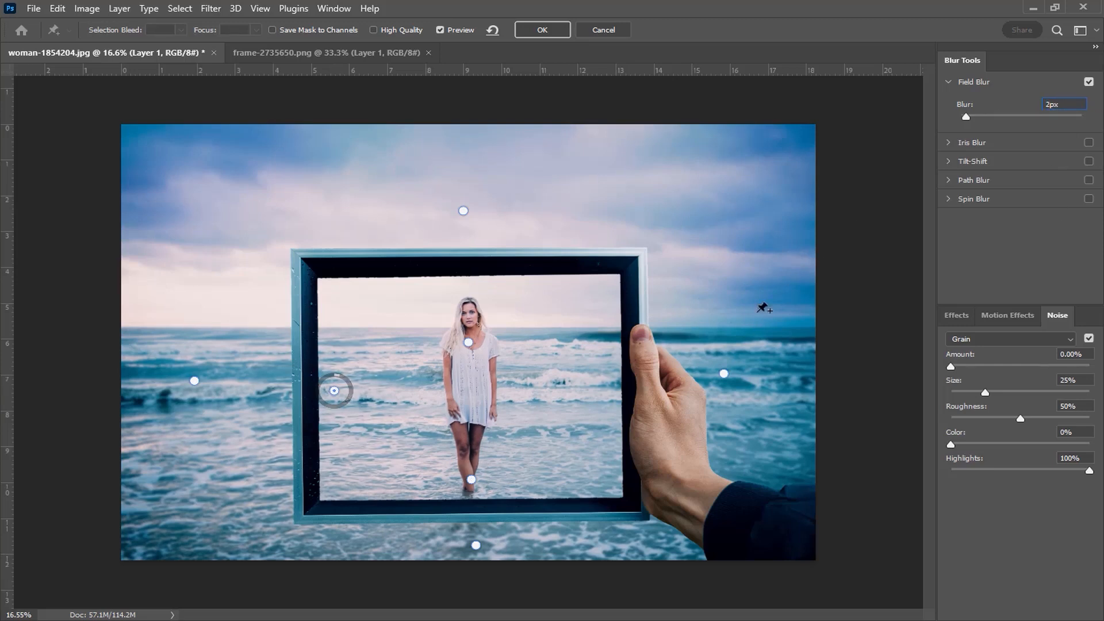
{"action": "left_click", "coordinate": [601, 385]}
{"action": "left_click", "coordinate": [1032, 105]}
{"action": "type", "text": "2"}
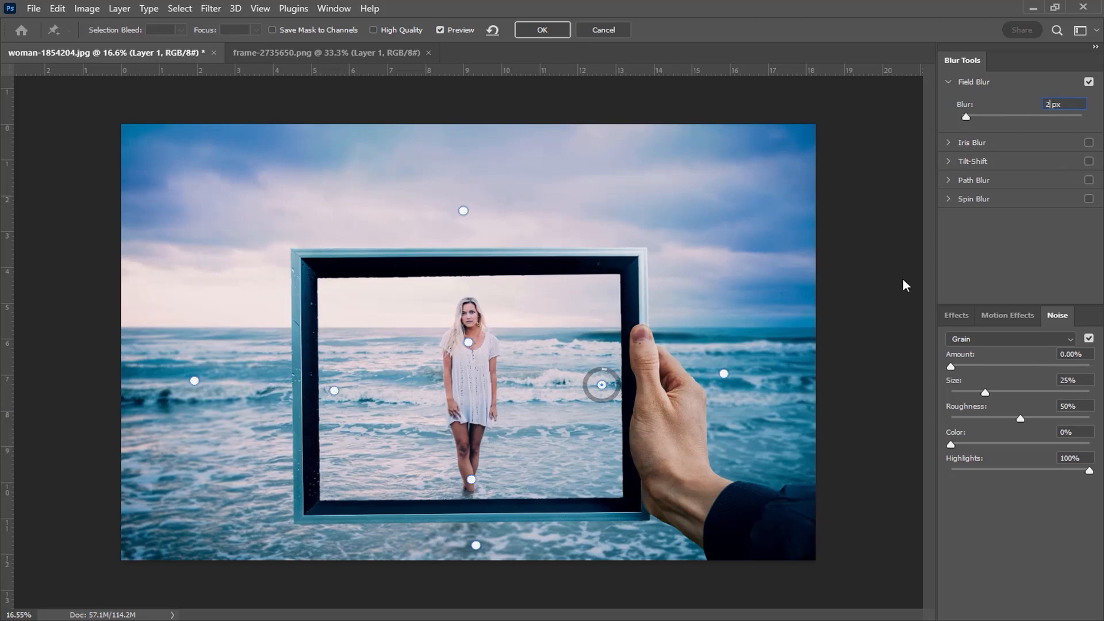
Add 15 px Field Blur pins on the hand, sleeve, wrist and outside the frame's left edge and lower-left corner, and apply the blur
{"action": "left_click", "coordinate": [688, 401]}
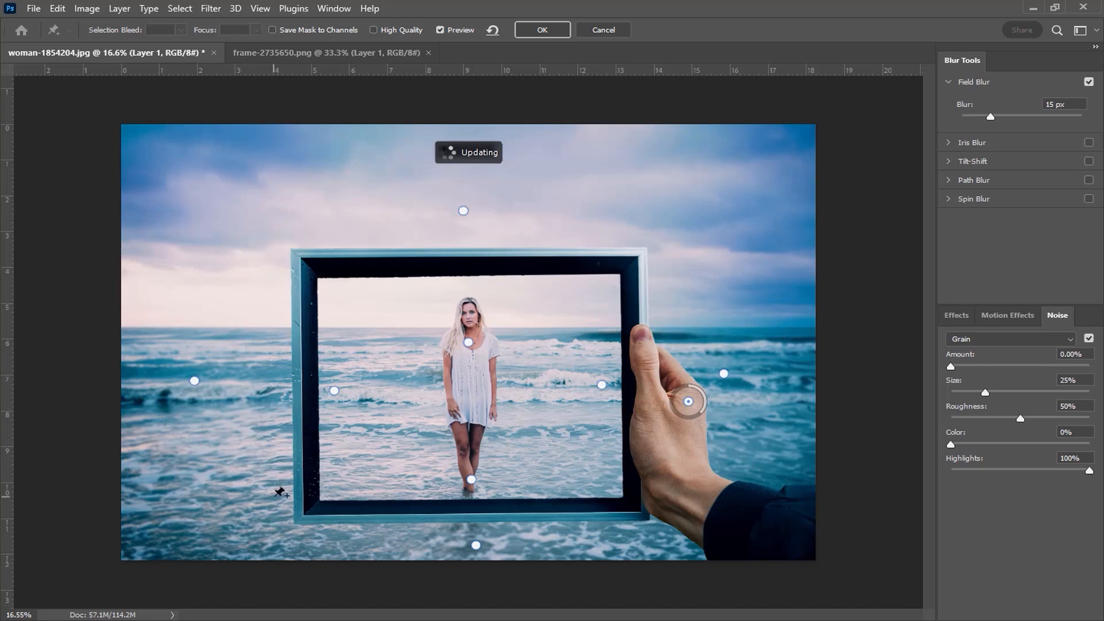
{"action": "left_click", "coordinate": [282, 389]}
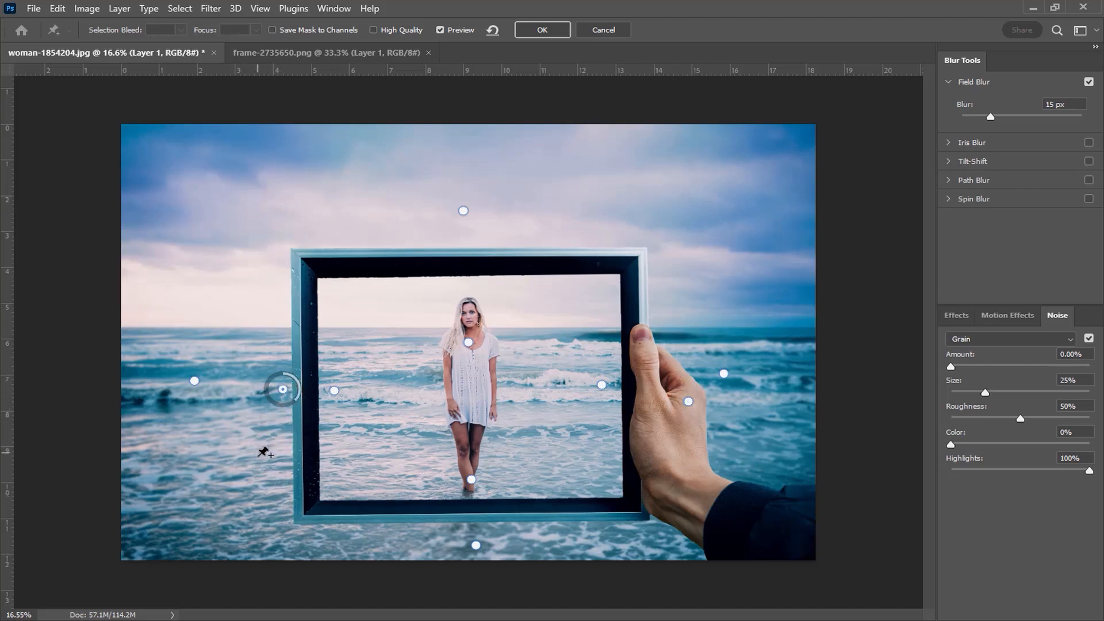
{"action": "left_click", "coordinate": [286, 510]}
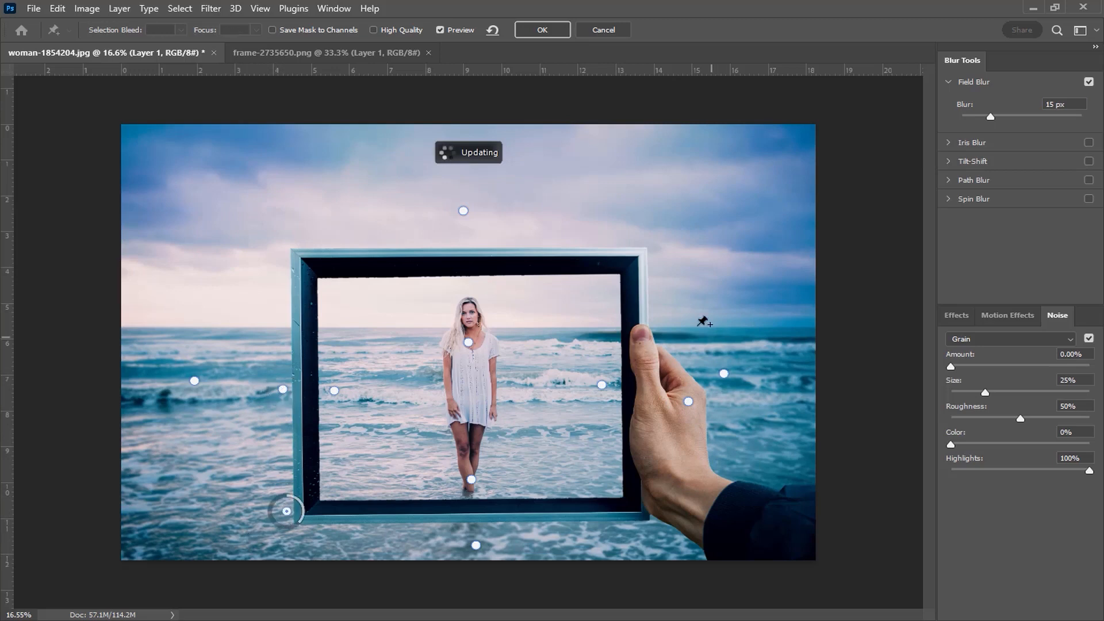
{"action": "left_click", "coordinate": [662, 510]}
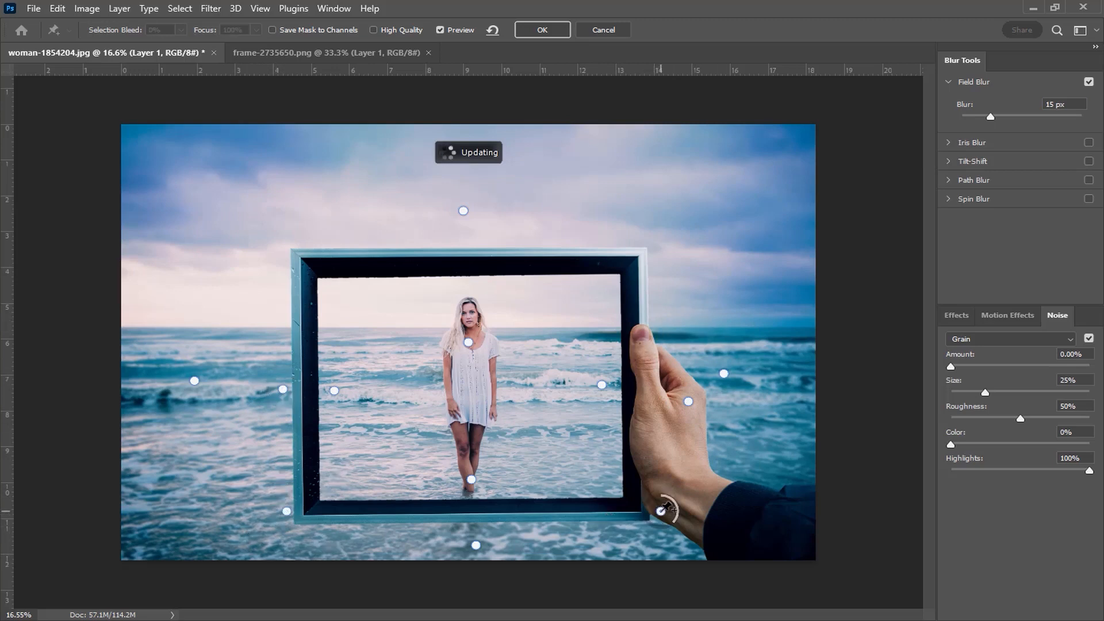
{"action": "left_click", "coordinate": [762, 506]}
{"action": "left_click", "coordinate": [684, 441]}
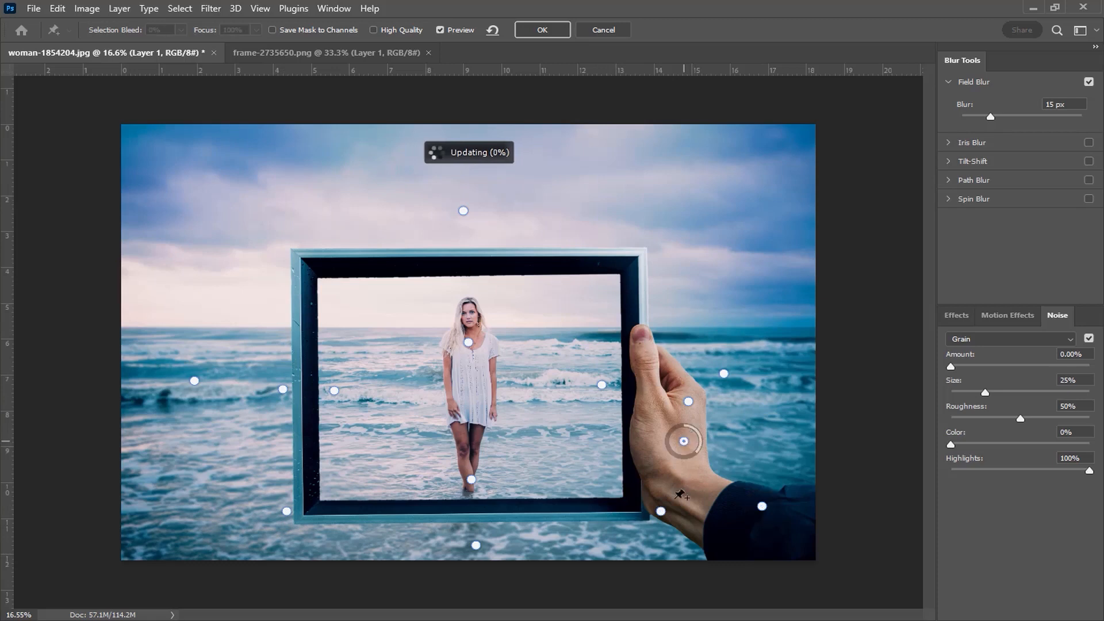
{"action": "left_click", "coordinate": [543, 30]}
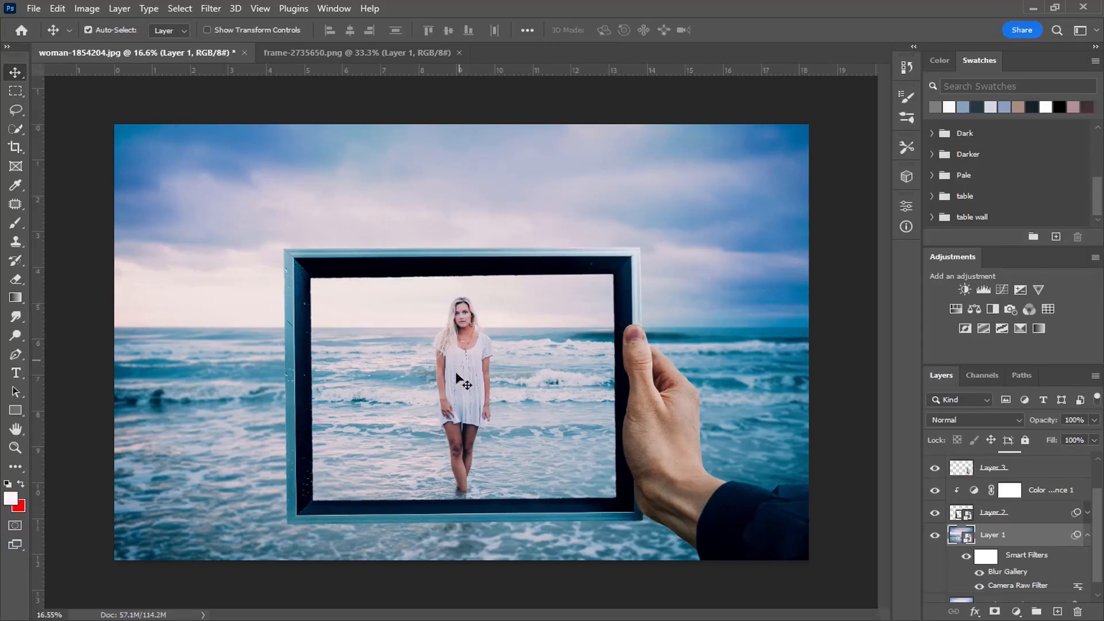
Create a new layer above Levels 1 in Overlay mode, filled with the Overlay-neutral 50% gray
{"action": "scroll", "coordinate": [457, 376], "scroll_direction": "up", "scroll_amount": 1}
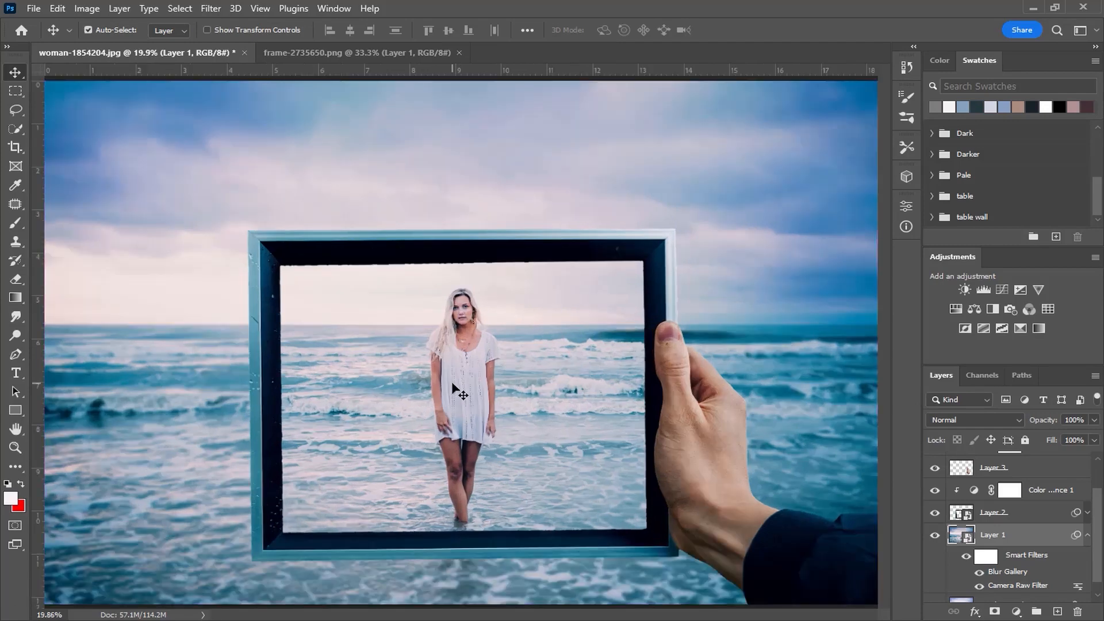
{"action": "scroll", "coordinate": [453, 383], "scroll_direction": "down", "scroll_amount": 1}
{"action": "scroll", "coordinate": [1030, 516], "scroll_direction": "up", "scroll_amount": 2}
{"action": "left_click", "coordinate": [1059, 463]}
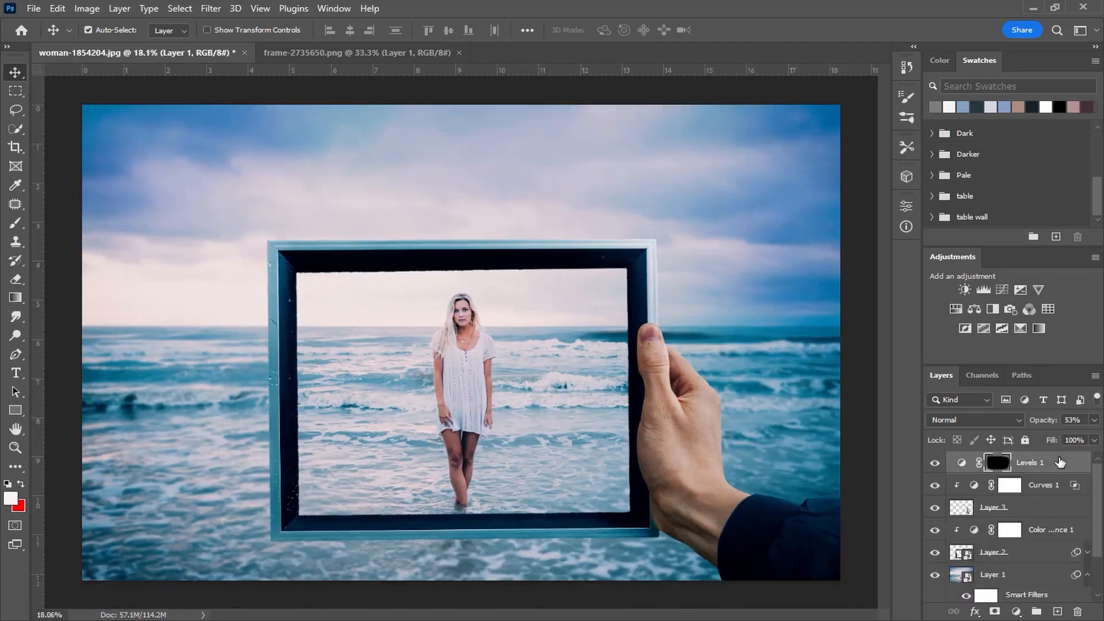
{"action": "key", "text": "ctrl+shift+n"}
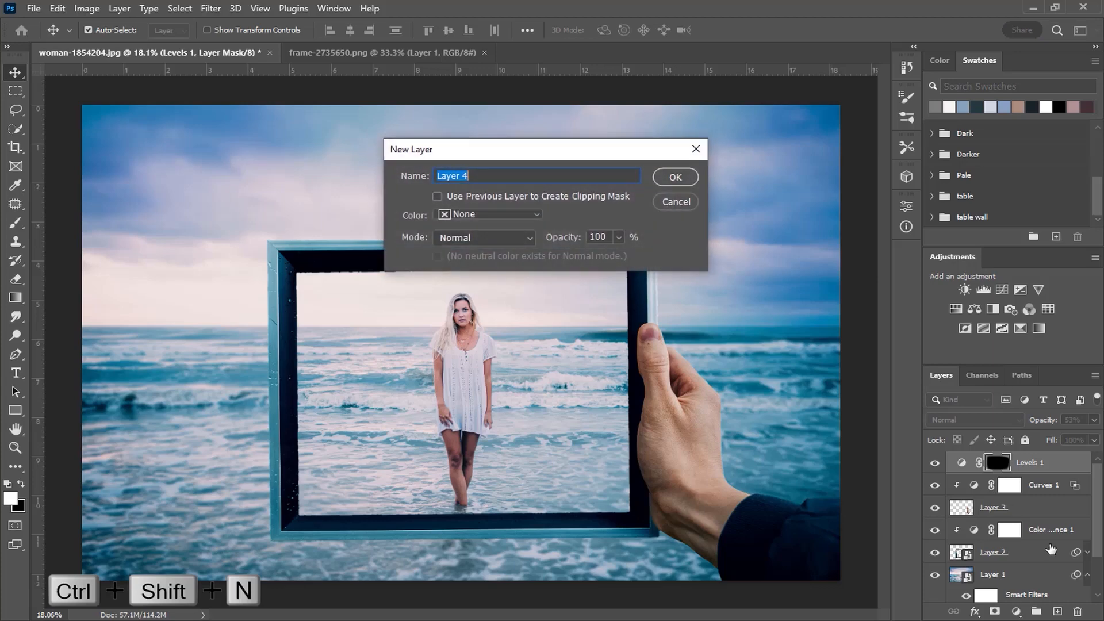
{"action": "left_click", "coordinate": [485, 237]}
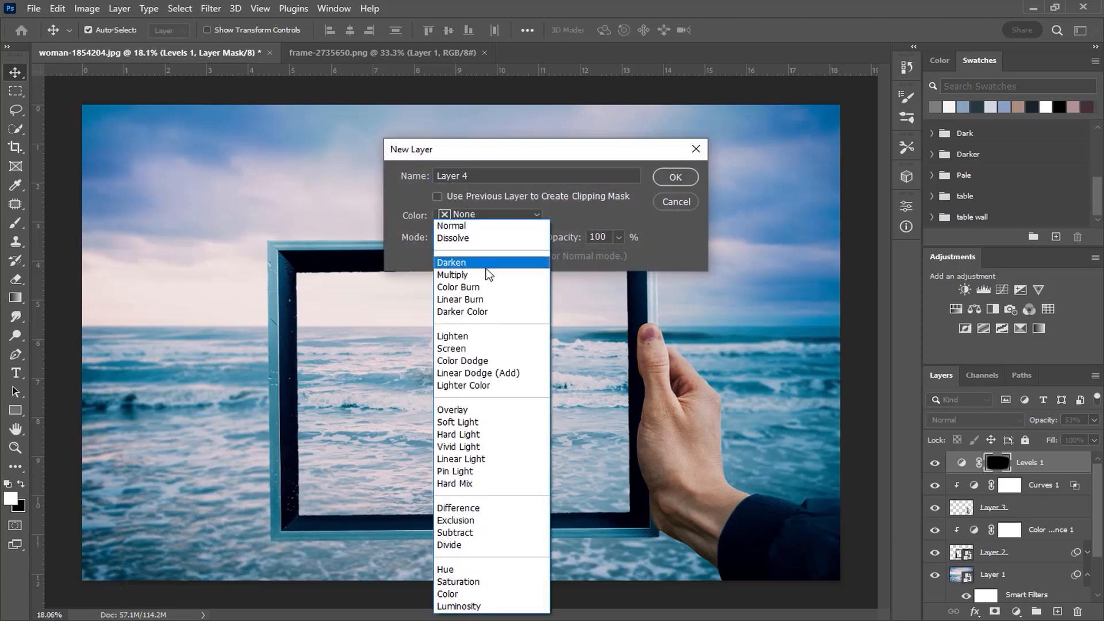
{"action": "left_click", "coordinate": [483, 411]}
{"action": "left_click", "coordinate": [478, 257]}
{"action": "left_click", "coordinate": [672, 175]}
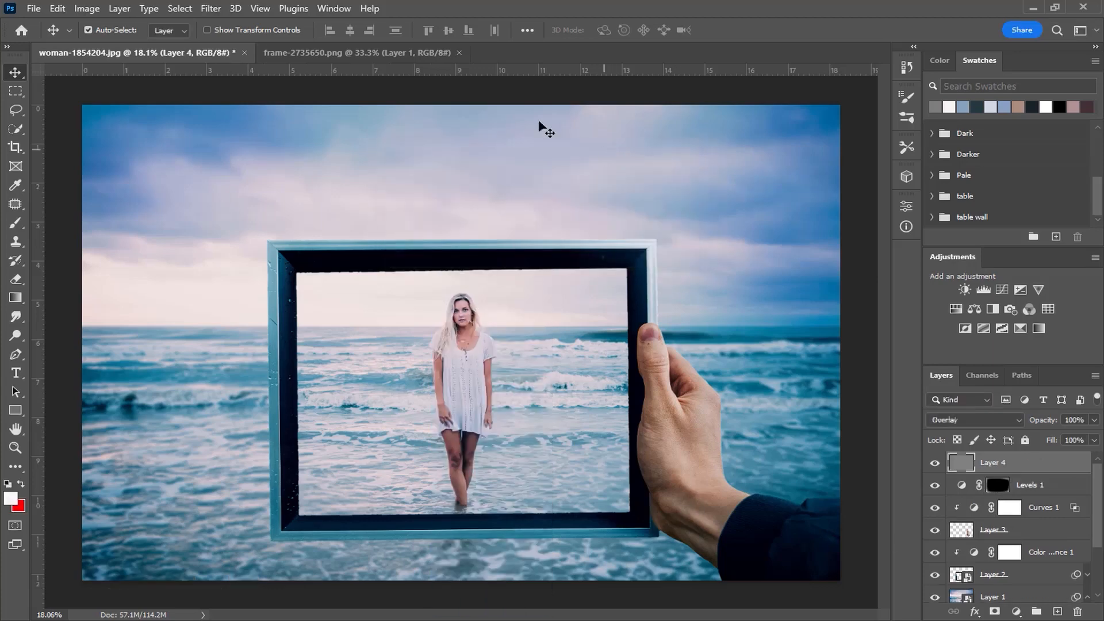
Convert the gray Overlay layer for smart filters and apply Add Noise to it
{"action": "left_click", "coordinate": [212, 8]}
{"action": "left_click", "coordinate": [235, 45]}
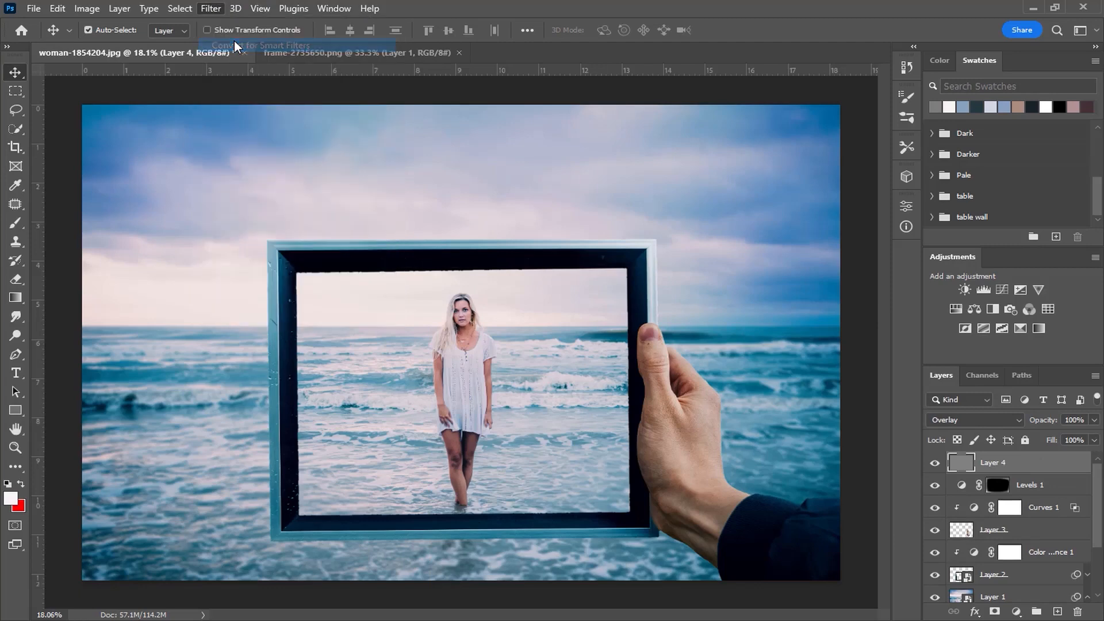
{"action": "left_click", "coordinate": [179, 8]}
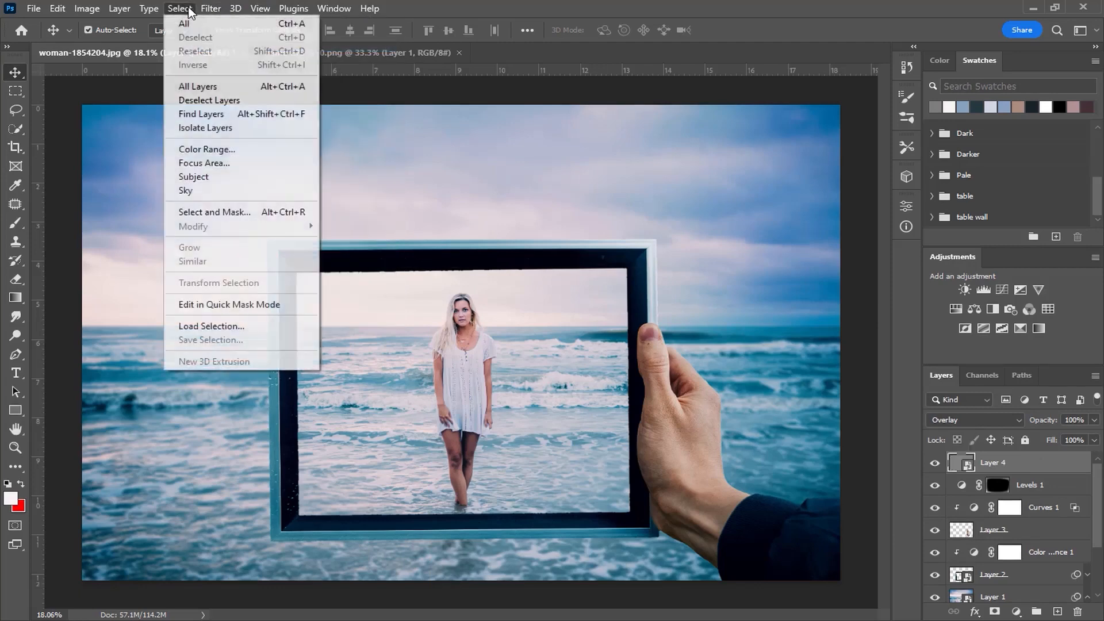
{"action": "mouse_move", "coordinate": [210, 8]}
{"action": "mouse_move", "coordinate": [247, 236]}
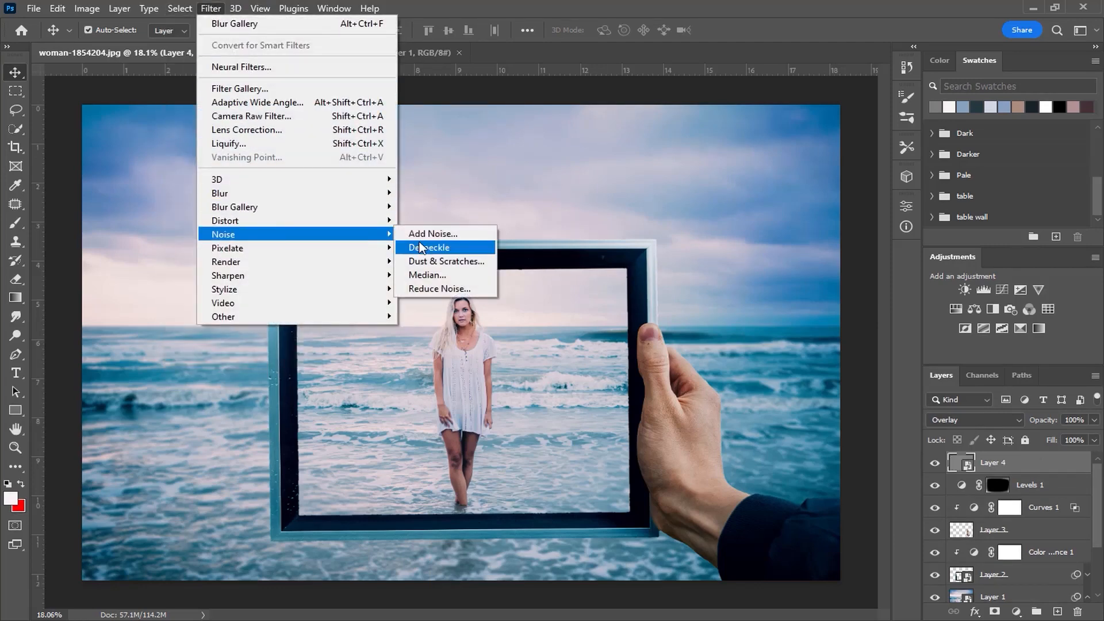
{"action": "left_click", "coordinate": [437, 234]}
{"action": "left_click", "coordinate": [623, 113]}
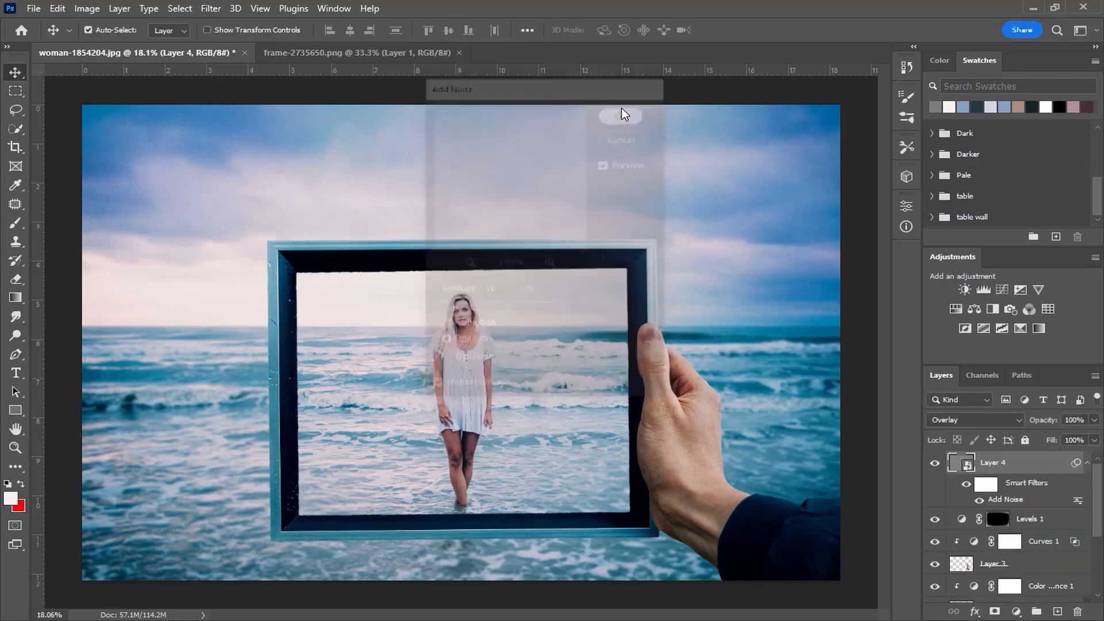
Add a Color Lookup adjustment layer above Layer 4 using the Fuji ETERNA 250D Kodak 2395 (by Adobe).cube 3DLUT
{"action": "scroll", "coordinate": [476, 313], "scroll_direction": "down", "scroll_amount": 1}
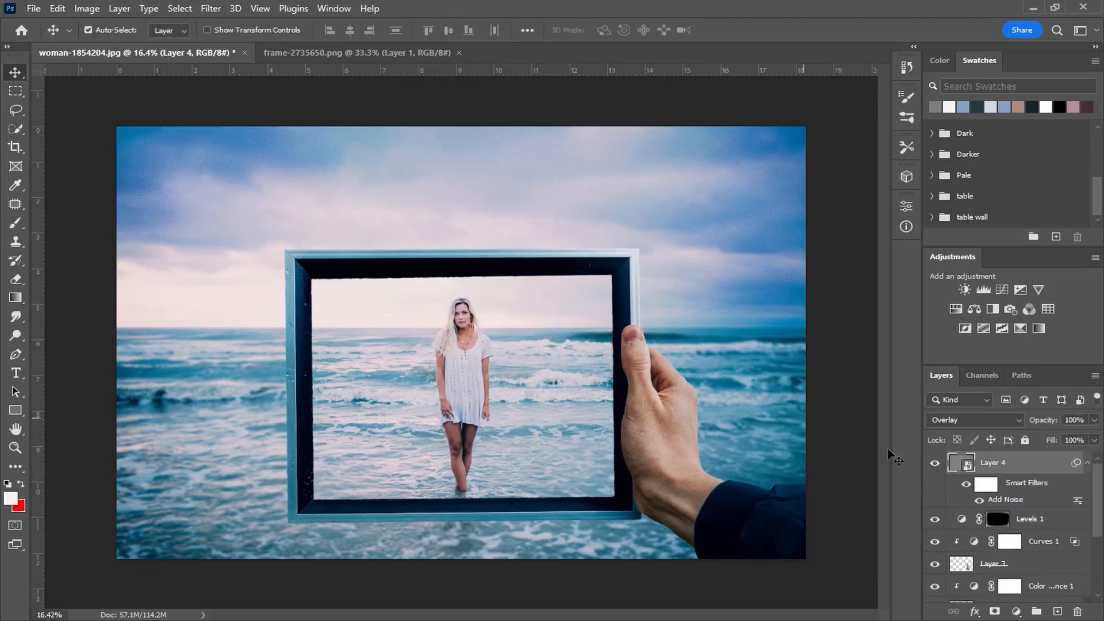
{"action": "left_click", "coordinate": [1015, 611]}
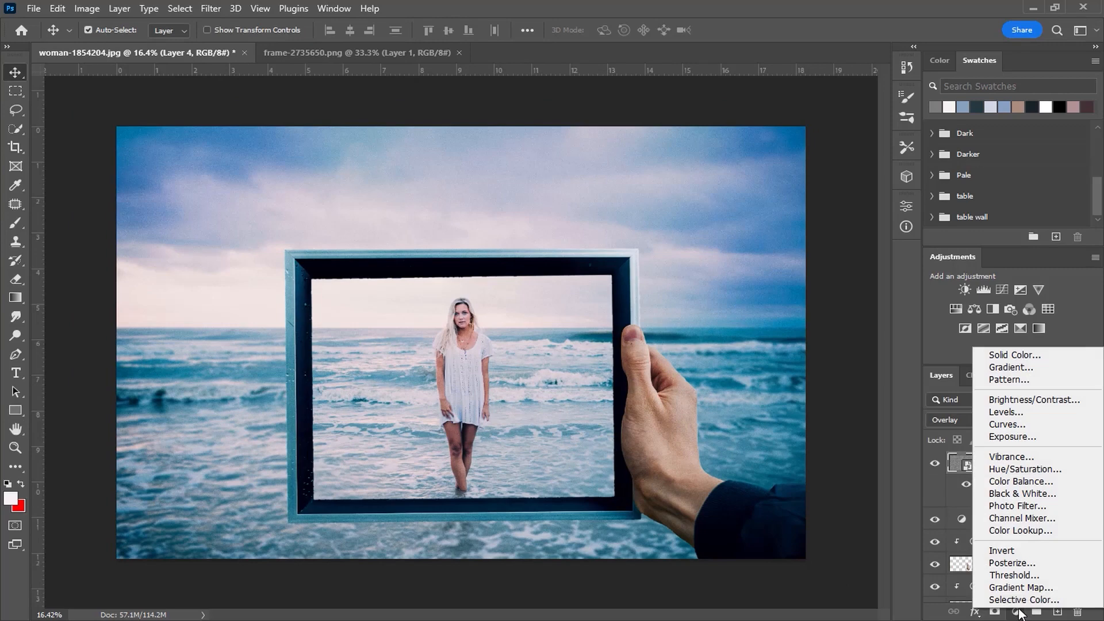
{"action": "left_click", "coordinate": [1021, 530]}
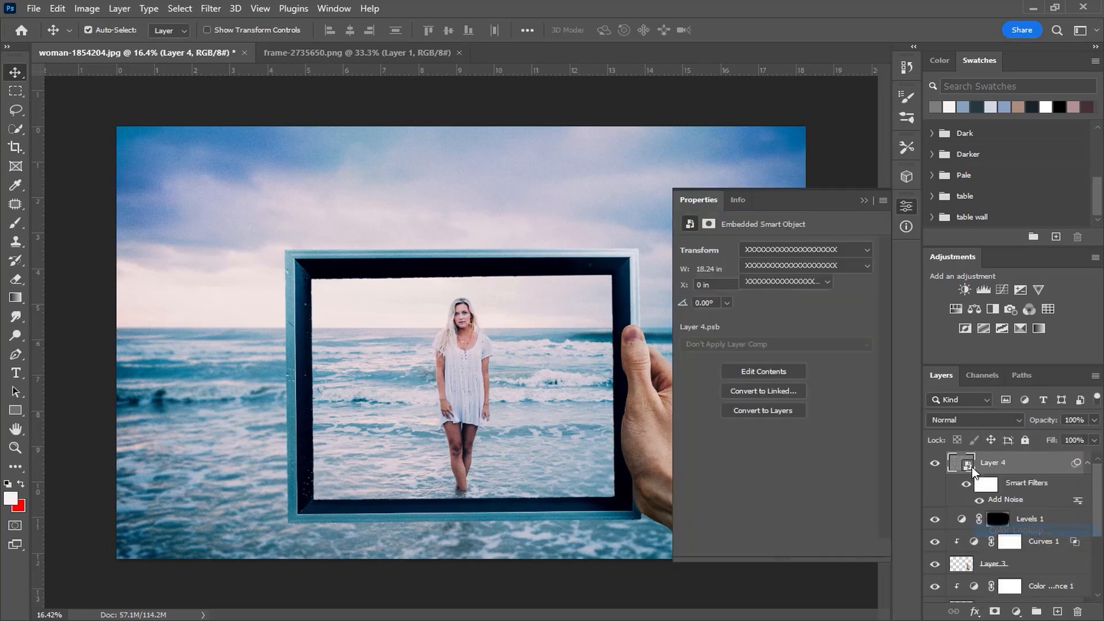
{"action": "left_click", "coordinate": [838, 248]}
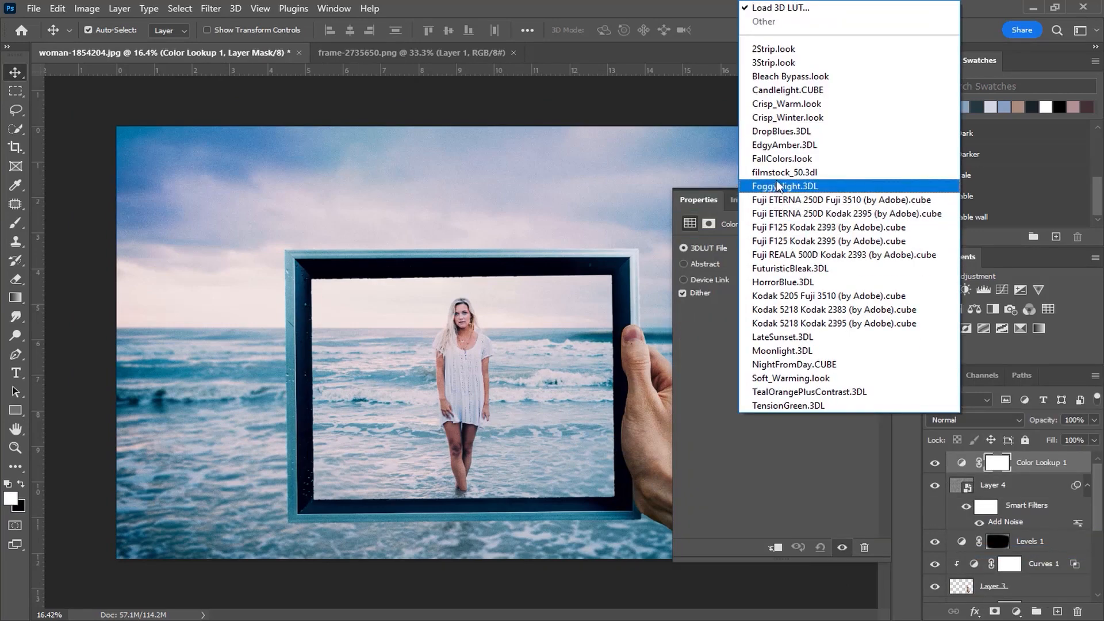
{"action": "left_click", "coordinate": [777, 161]}
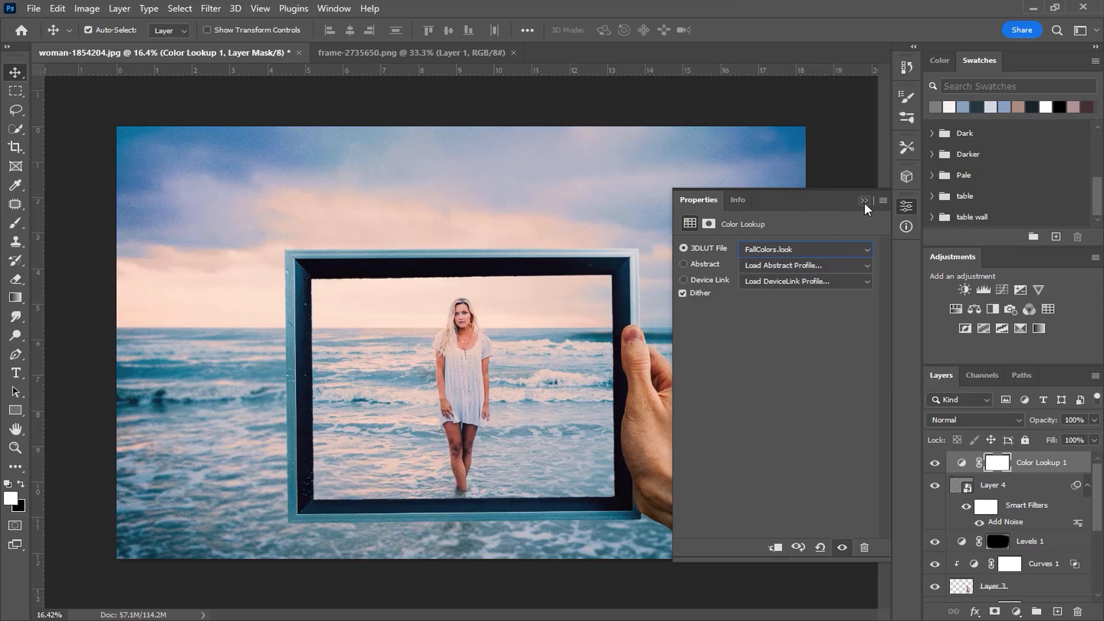
{"action": "key", "text": "Down"}
{"action": "key", "text": "Down"}
{"action": "key", "text": "Down"}
{"action": "key", "text": "Down"}
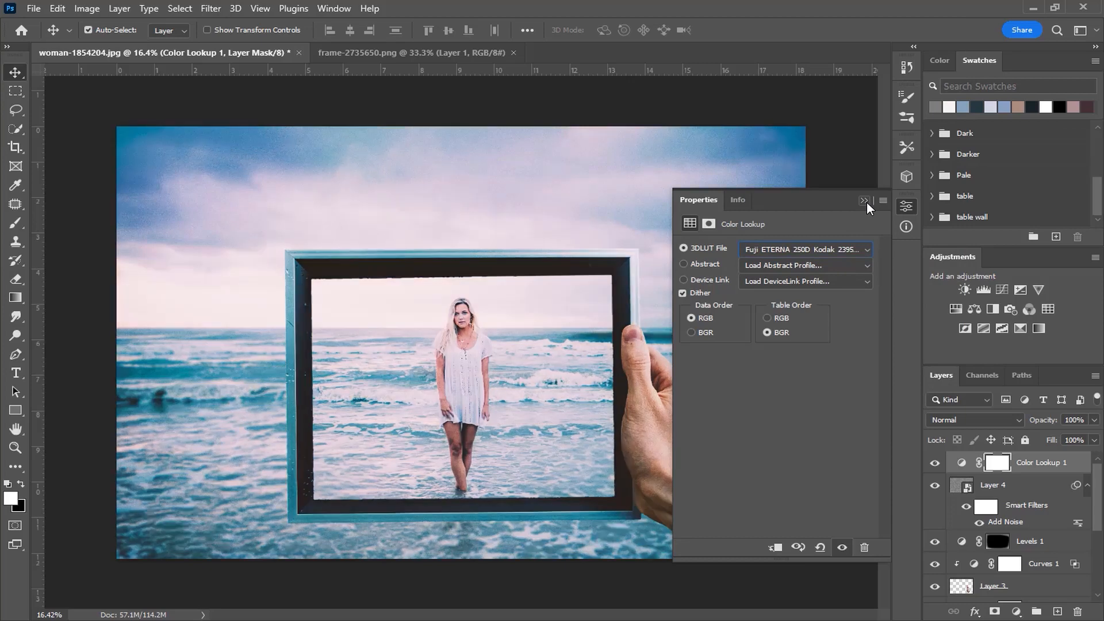
{"action": "key", "text": "Down"}
{"action": "key", "text": "Up"}
{"action": "left_click", "coordinate": [867, 201]}
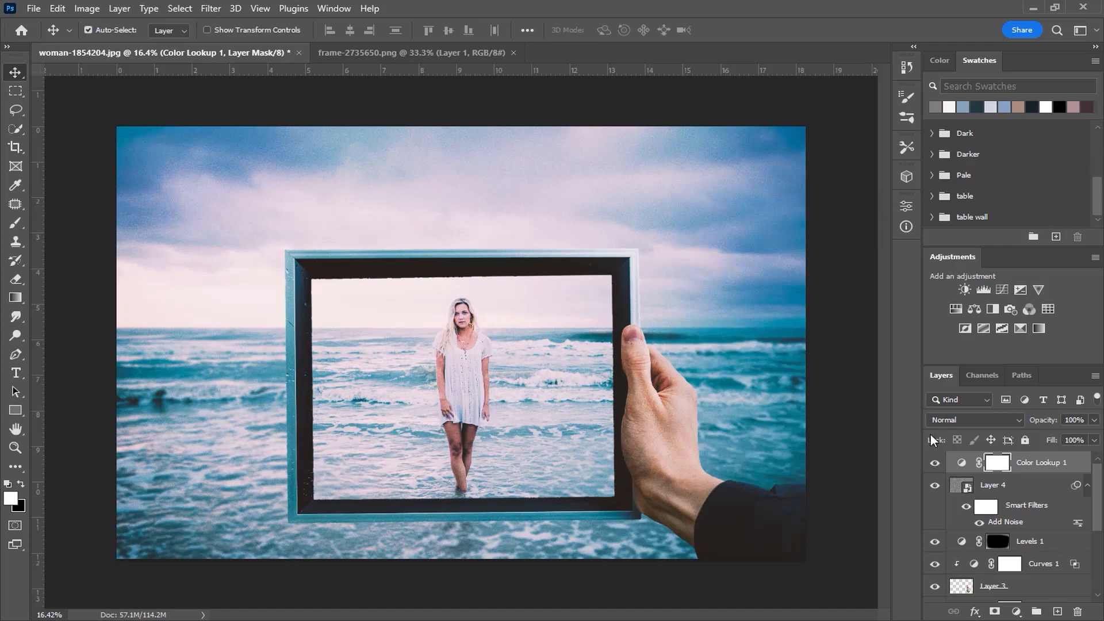
Compare the image with and without the Color Lookup layer and lower its fill to 9%
{"action": "left_click", "coordinate": [935, 463]}
{"action": "left_click", "coordinate": [935, 463]}
{"action": "left_click", "coordinate": [1093, 440]}
{"action": "left_click_drag", "start_coordinate": [1067, 457], "coordinate": [1027, 470]}
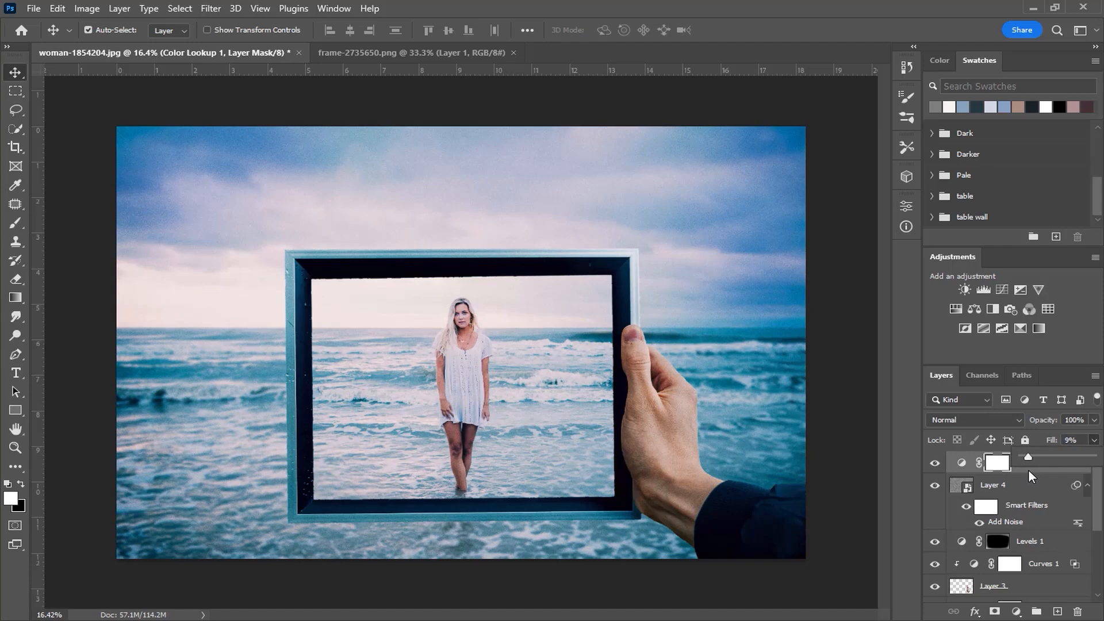
{"action": "left_click", "coordinate": [463, 4]}
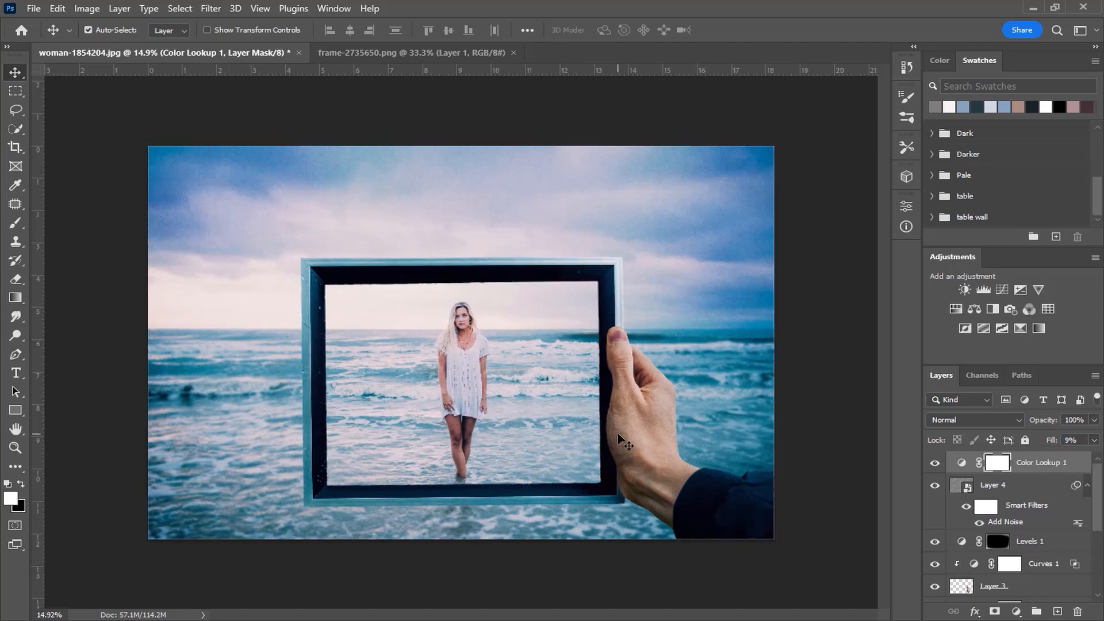
{"action": "key", "text": "ctrl+0"}
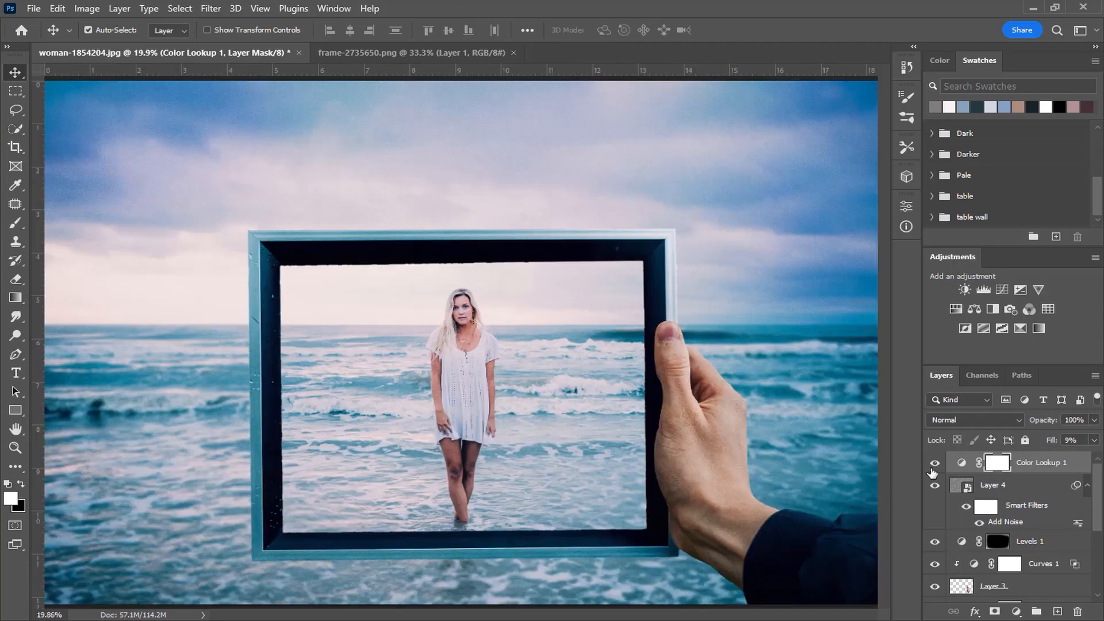
Duplicate Layer 2 and move the original Layer 2 below Layer 1, just above the Background
{"action": "left_click", "coordinate": [1039, 470]}
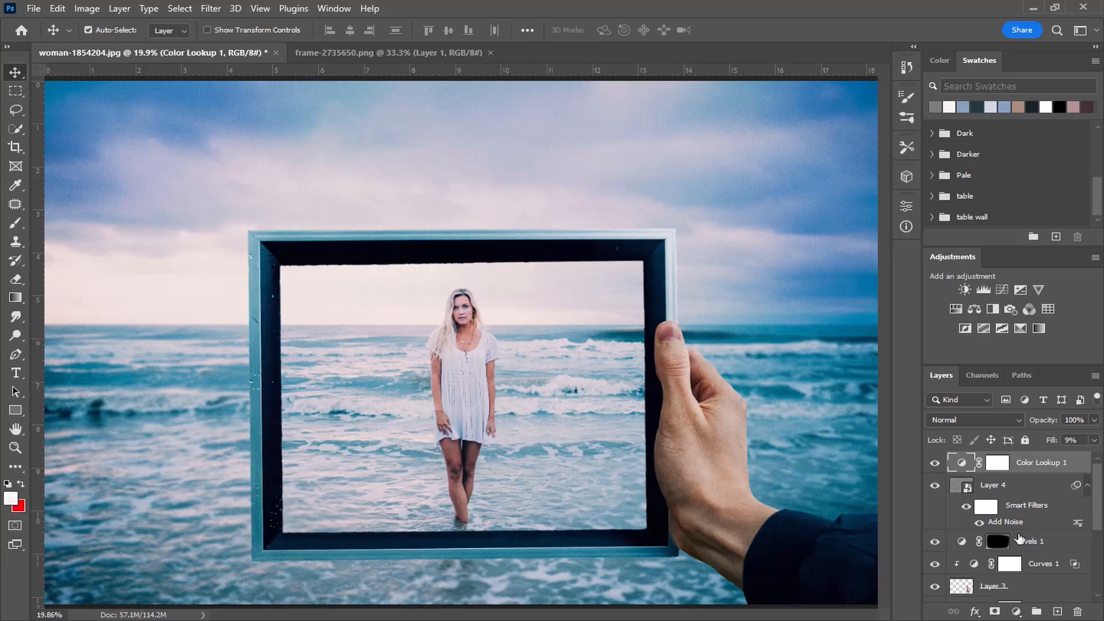
{"action": "scroll", "coordinate": [1018, 538], "scroll_direction": "down", "scroll_amount": 5}
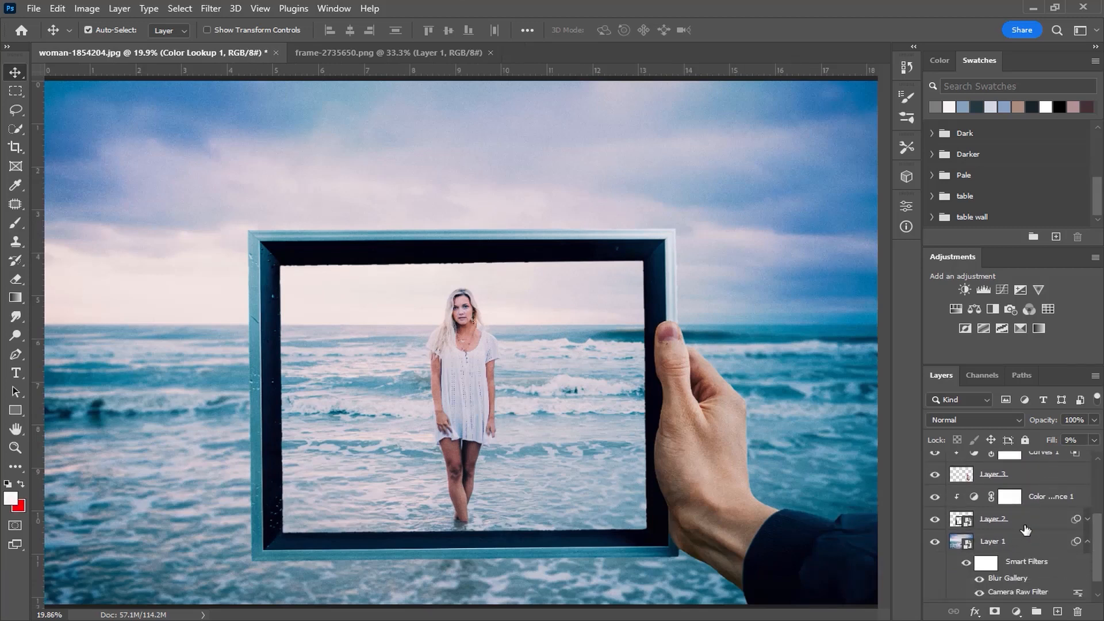
{"action": "left_click", "coordinate": [1025, 528]}
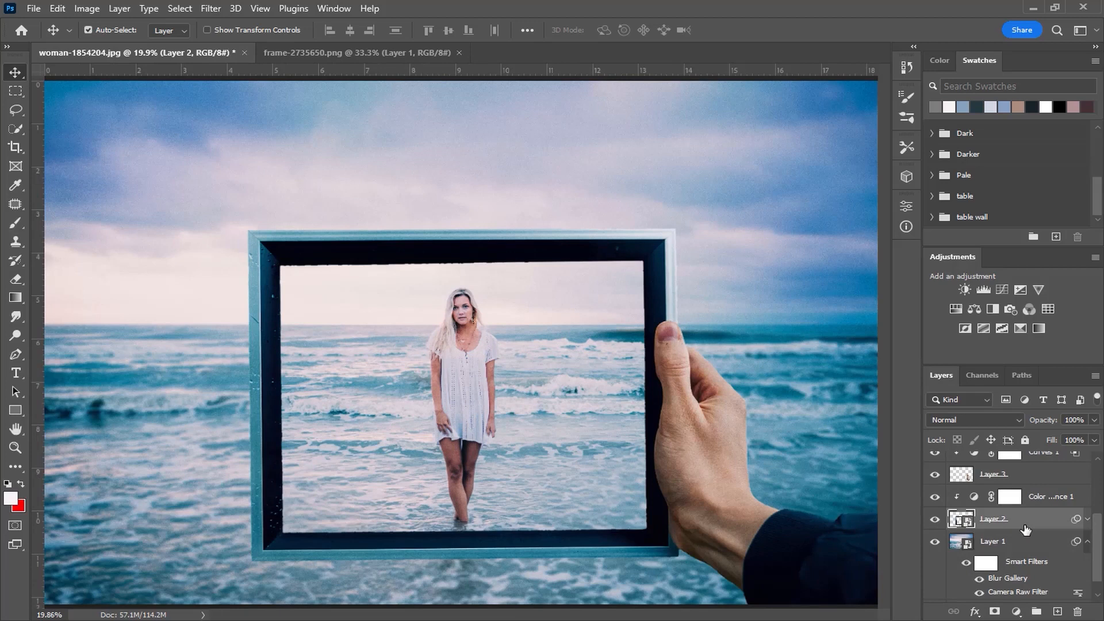
{"action": "key", "text": "ctrl+j"}
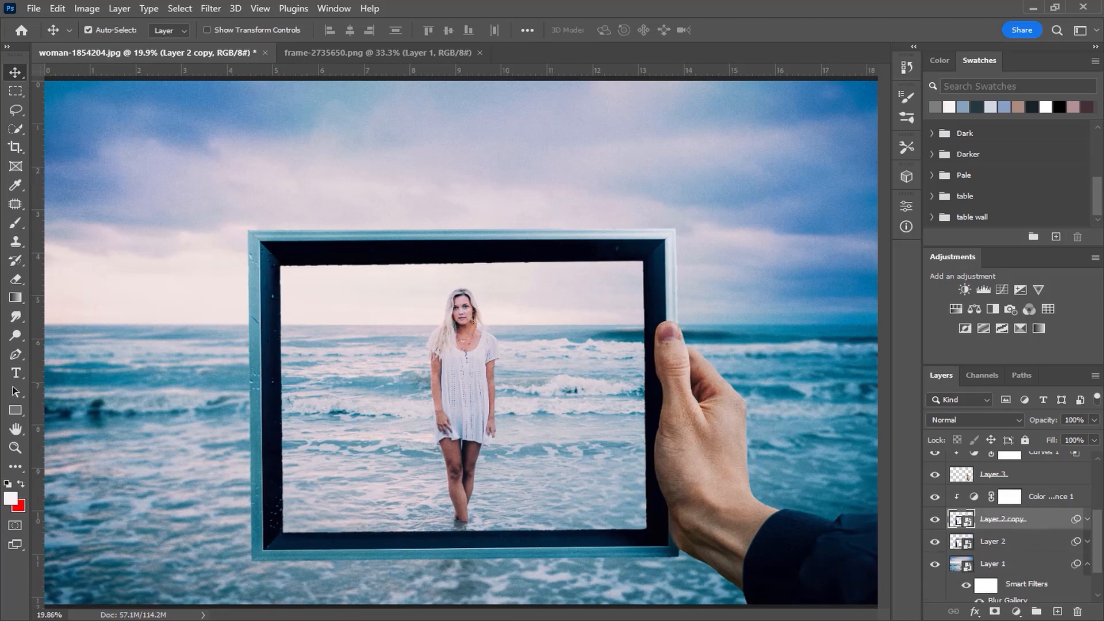
{"action": "left_click_drag", "start_coordinate": [1097, 541], "coordinate": [1102, 587]}
{"action": "left_click_drag", "start_coordinate": [997, 504], "coordinate": [999, 581]}
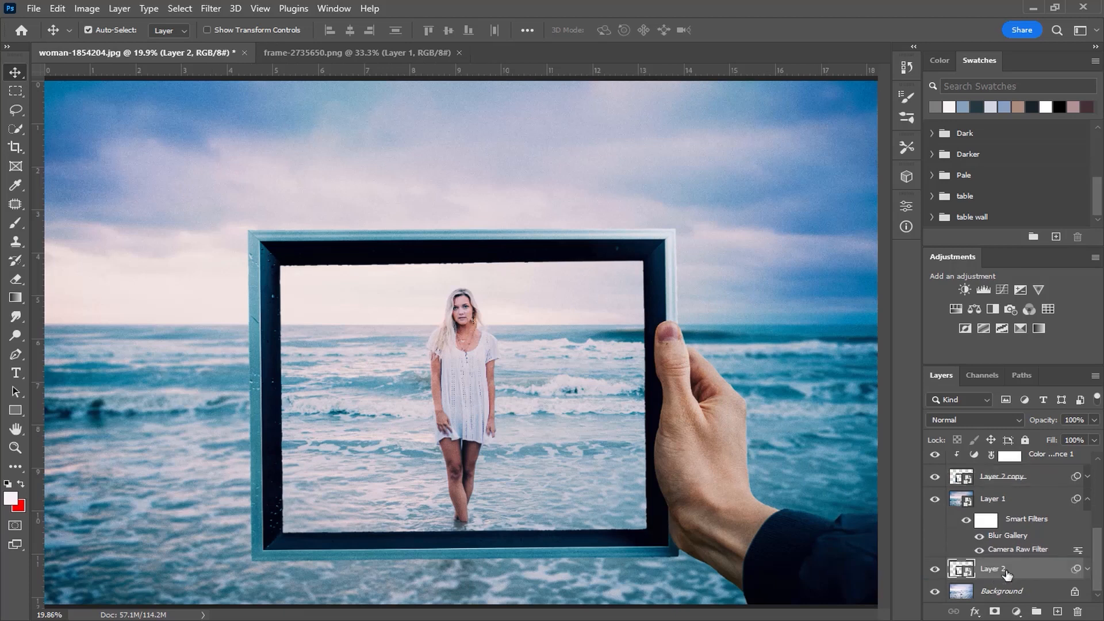
Group all layers from Layer 1 up to Color Lookup 1
{"action": "left_click", "coordinate": [1019, 502]}
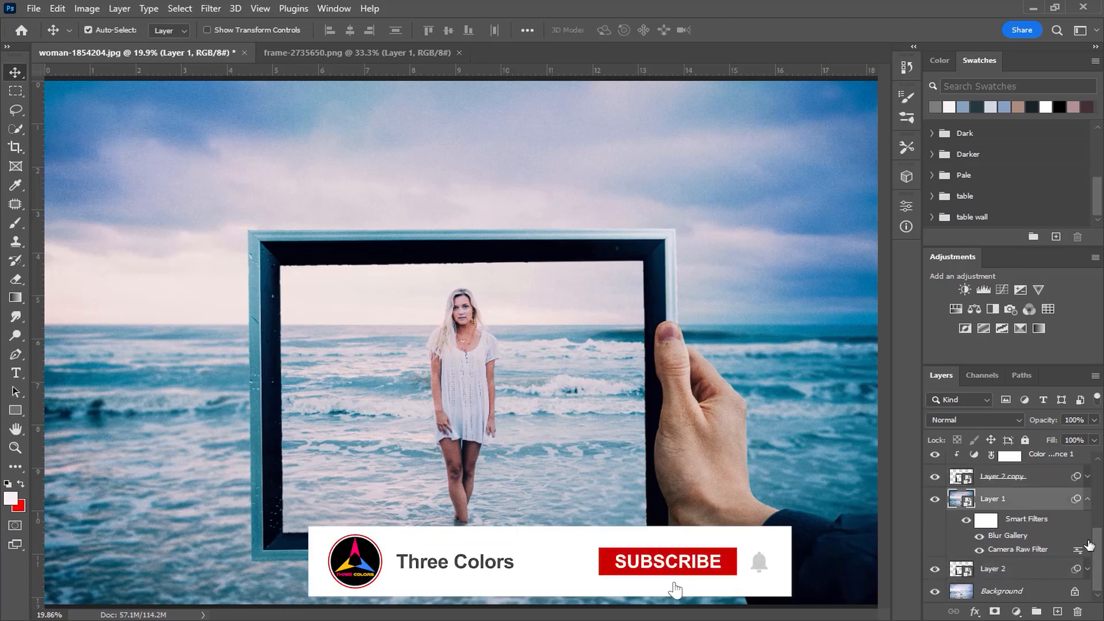
{"action": "left_click_drag", "start_coordinate": [1095, 545], "coordinate": [1098, 455]}
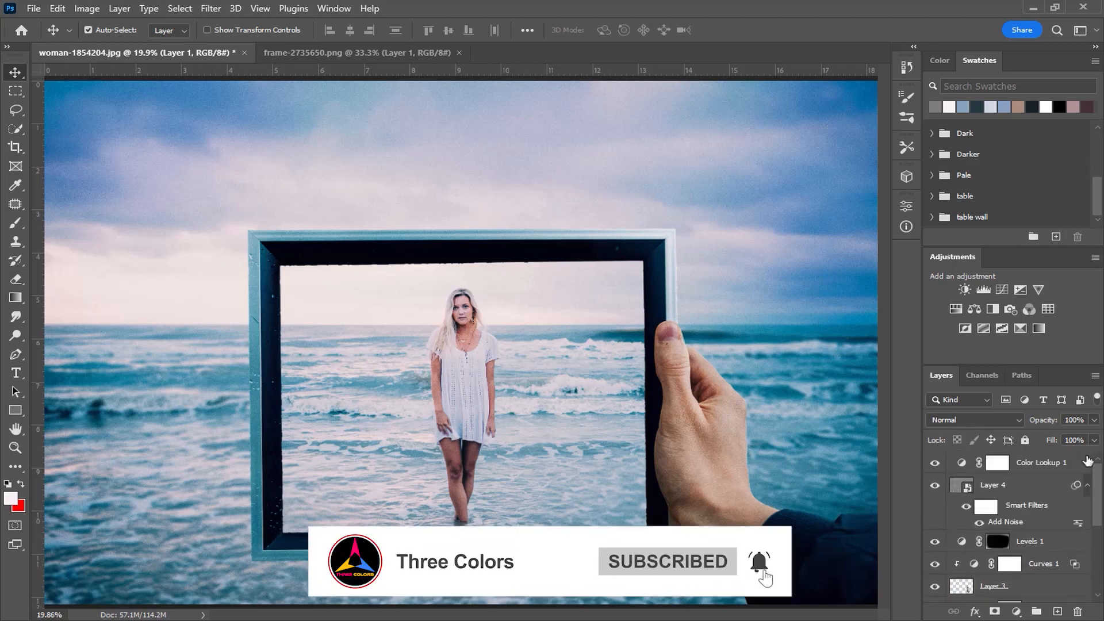
{"action": "left_click", "coordinate": [1053, 467], "text": "shift"}
{"action": "left_click", "coordinate": [1041, 612]}
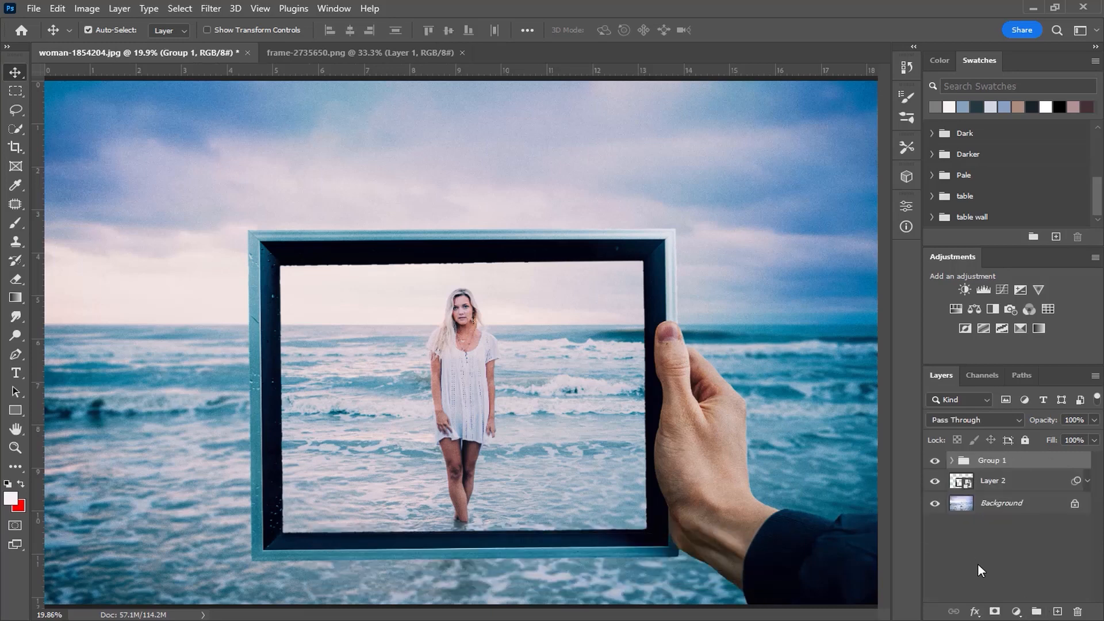
Compare the image before and after the edits by hiding and showing the new group
{"action": "left_click", "coordinate": [935, 461]}
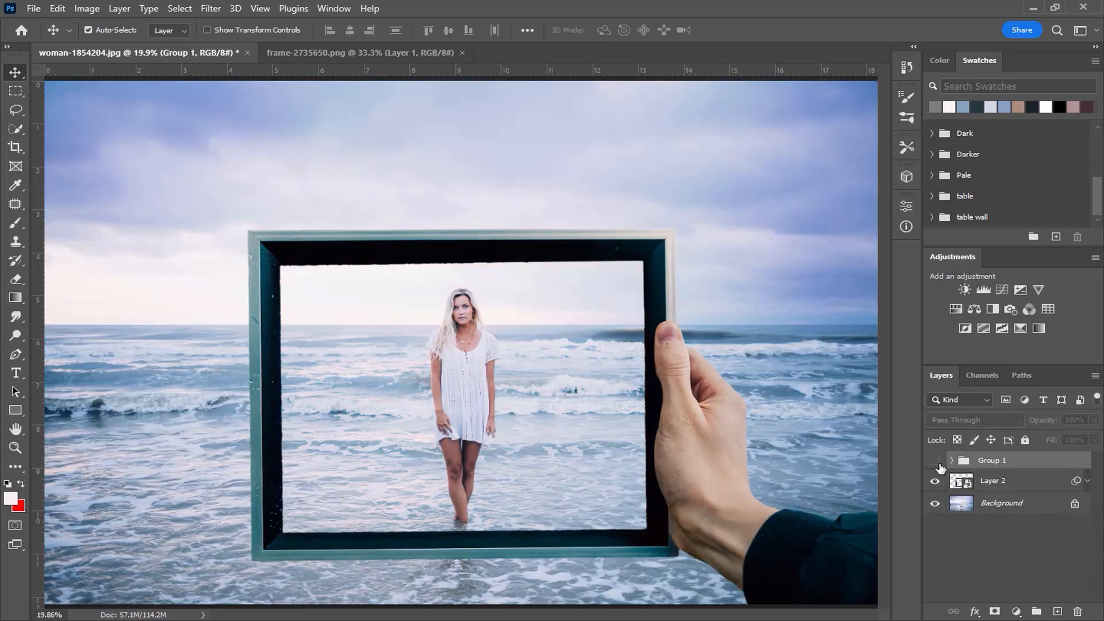
{"action": "left_click", "coordinate": [935, 461]}
{"action": "scroll", "coordinate": [676, 420], "scroll_direction": "down", "scroll_amount": 1}
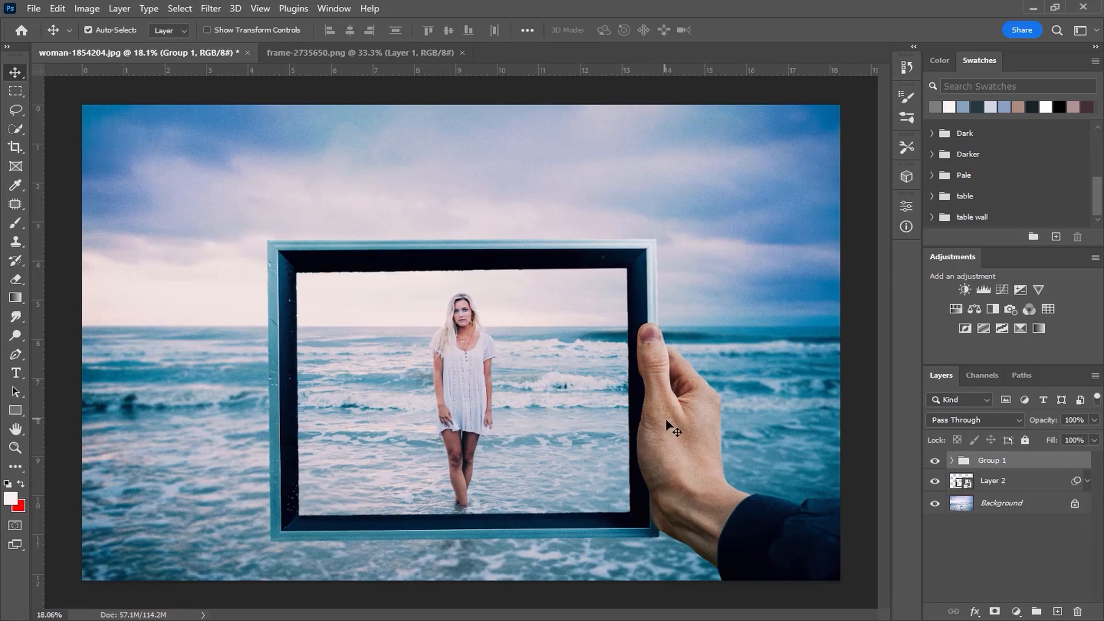
{"action": "left_click", "coordinate": [935, 461]}
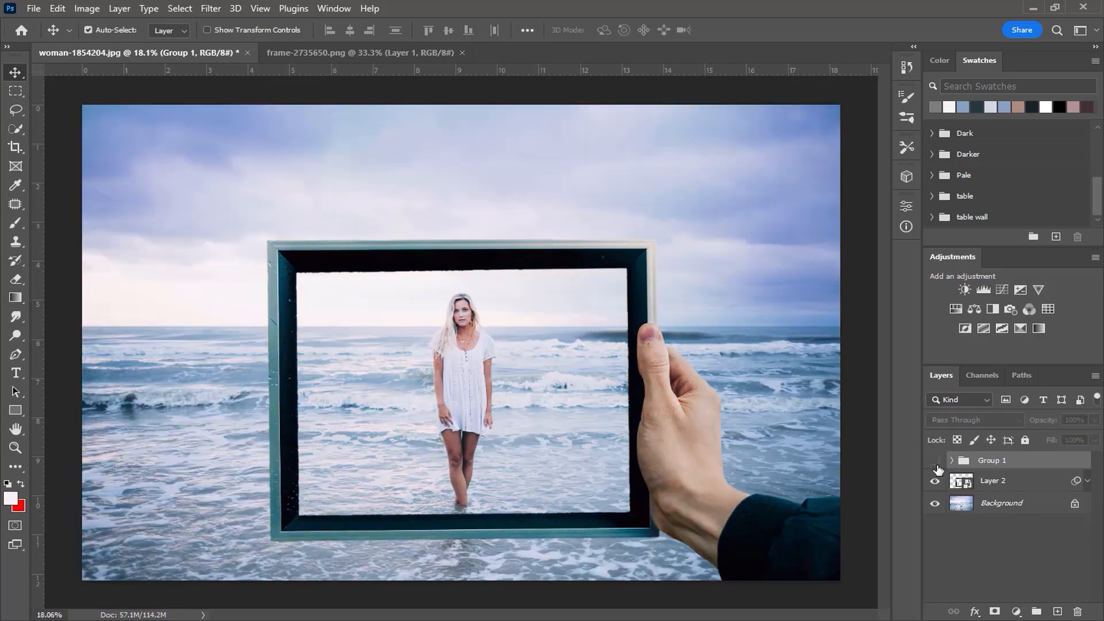